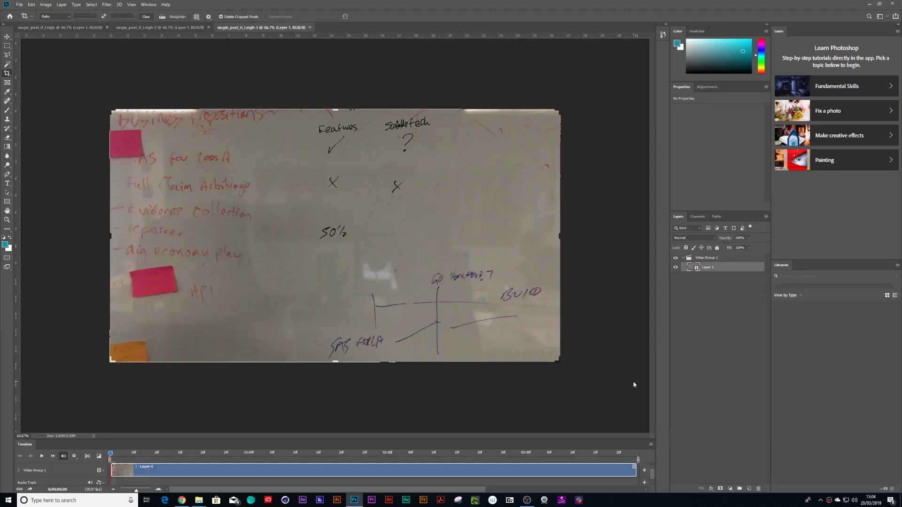
Step: Set the timeline frame rate to 12 fps and preview the whiteboard video
left_click_drag(111, 455, 8, 447)
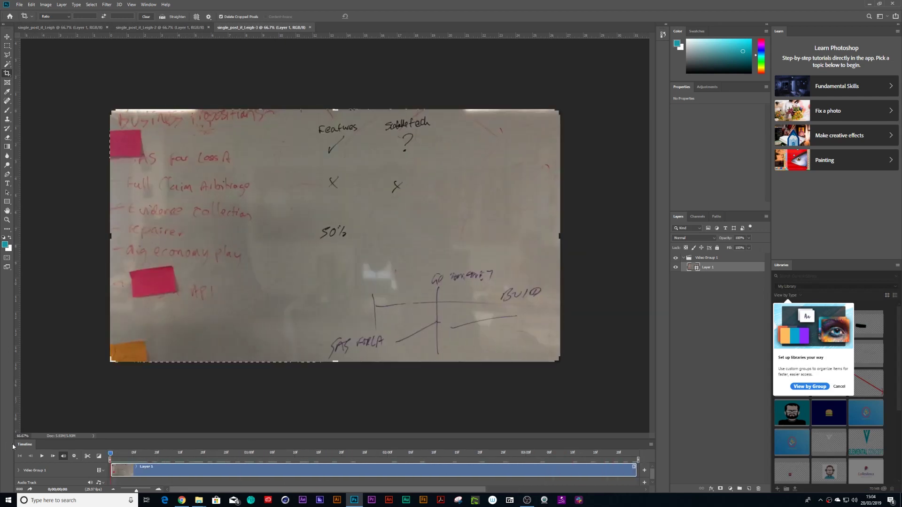
left_click(651, 445)
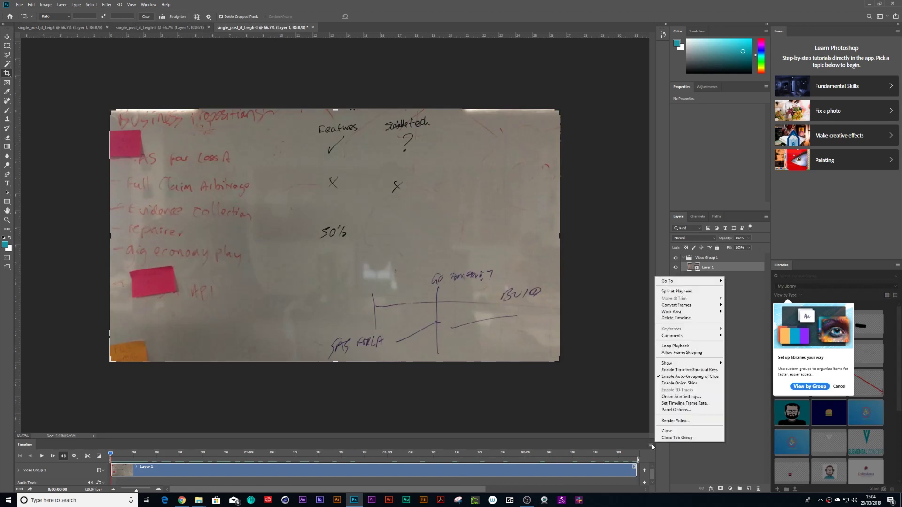
left_click(687, 404)
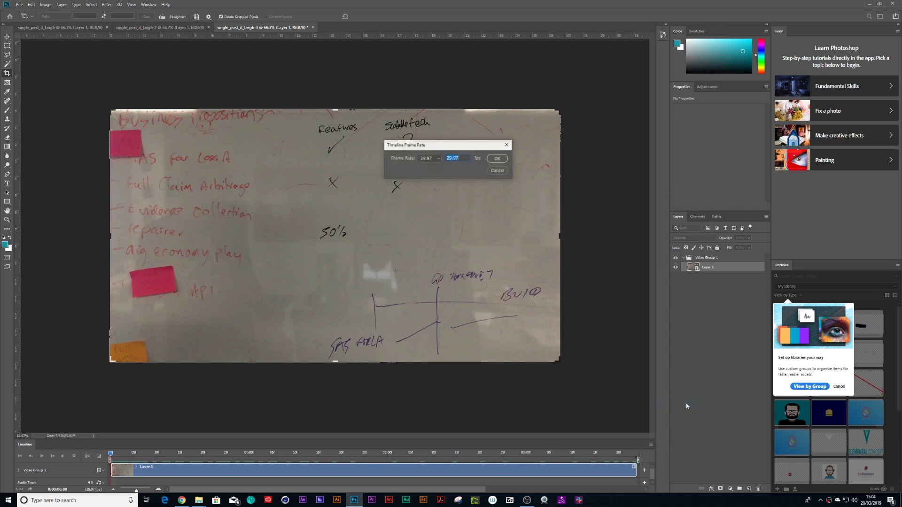
left_click(432, 158)
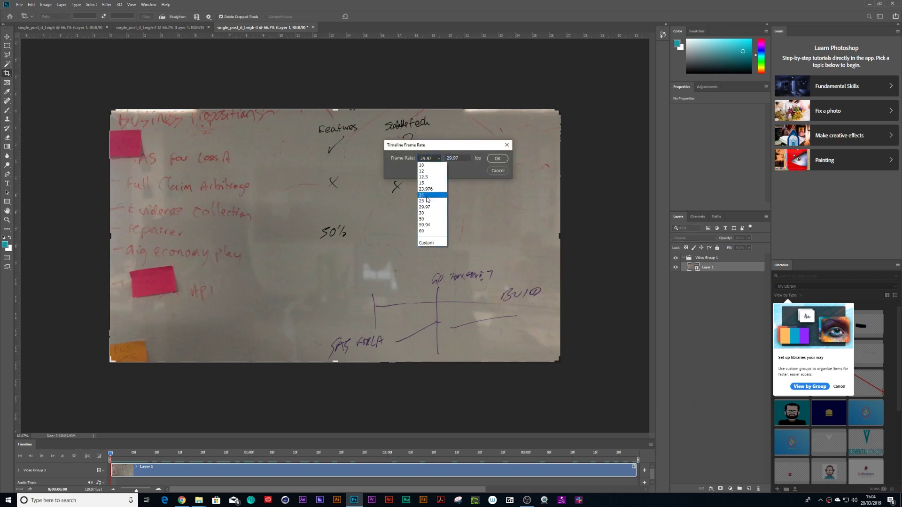
left_click(425, 171)
left_click(497, 159)
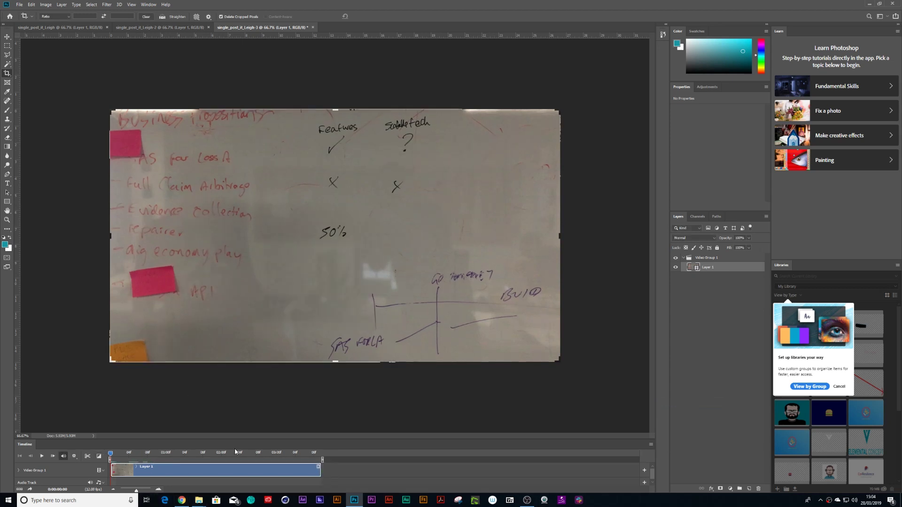
key("space")
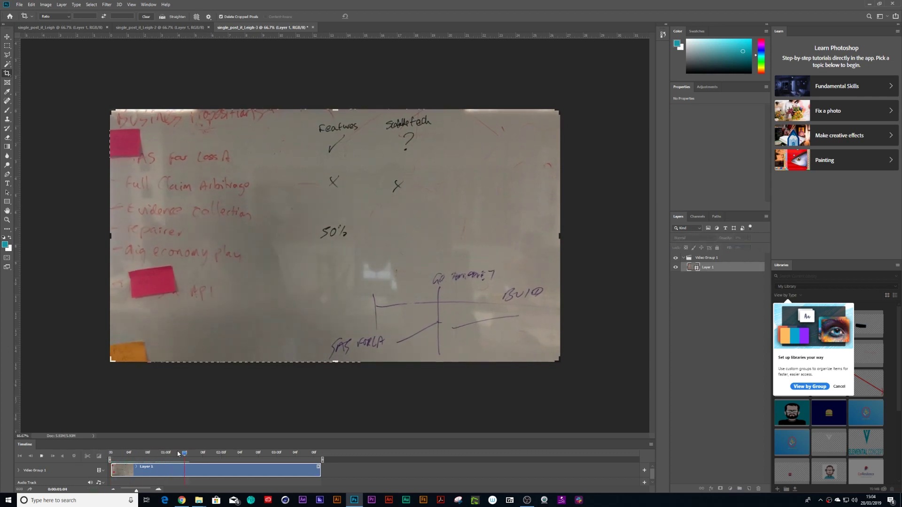
left_click_drag(202, 454, 258, 462)
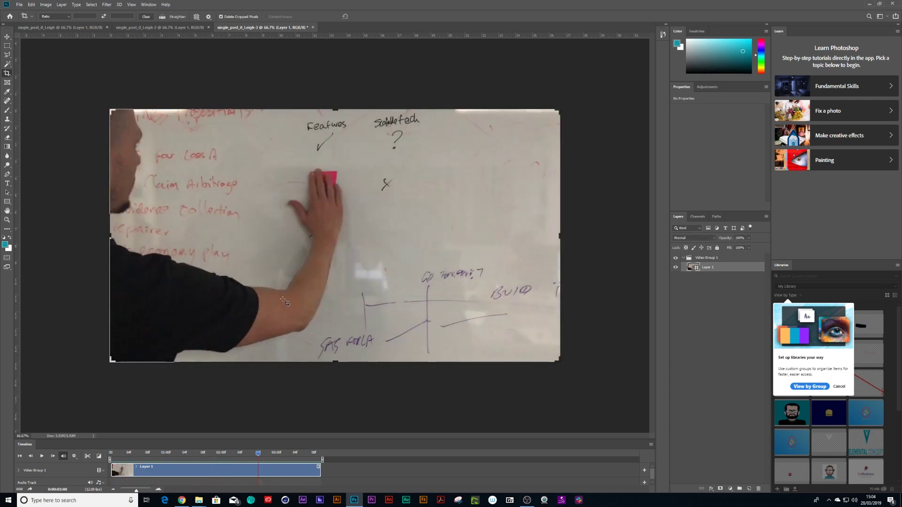
Step: Render all frames as a high-quality H.264 video at 12 fps, adding "_12fps" to the file name
left_click(20, 5)
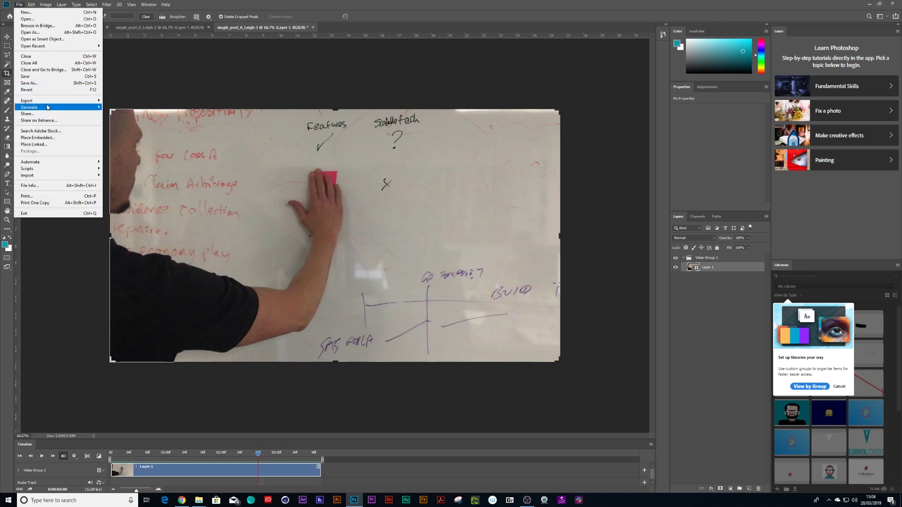
mouse_move(50, 101)
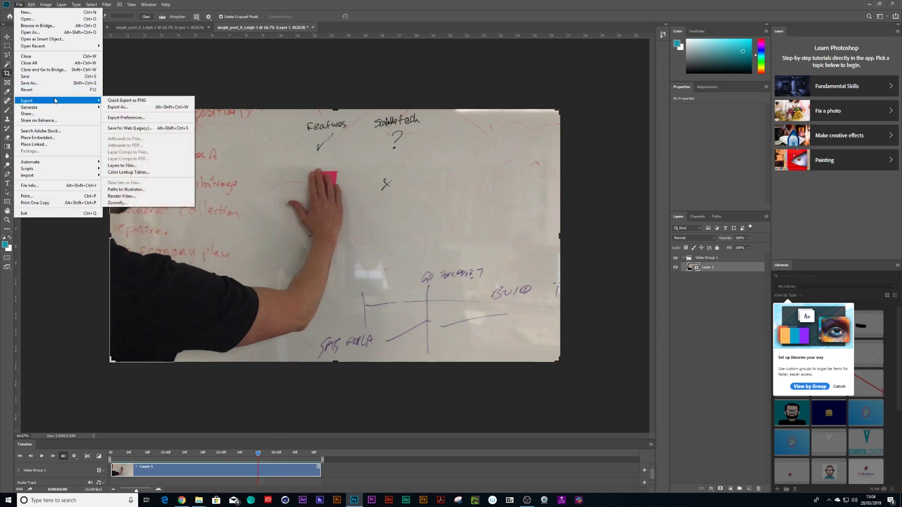
left_click(137, 196)
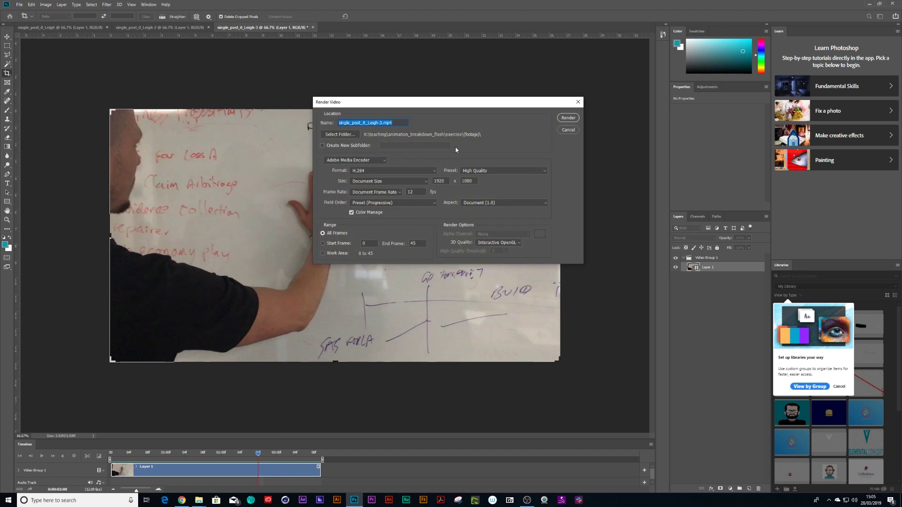
left_click(381, 123)
type("_12fps")
left_click(568, 119)
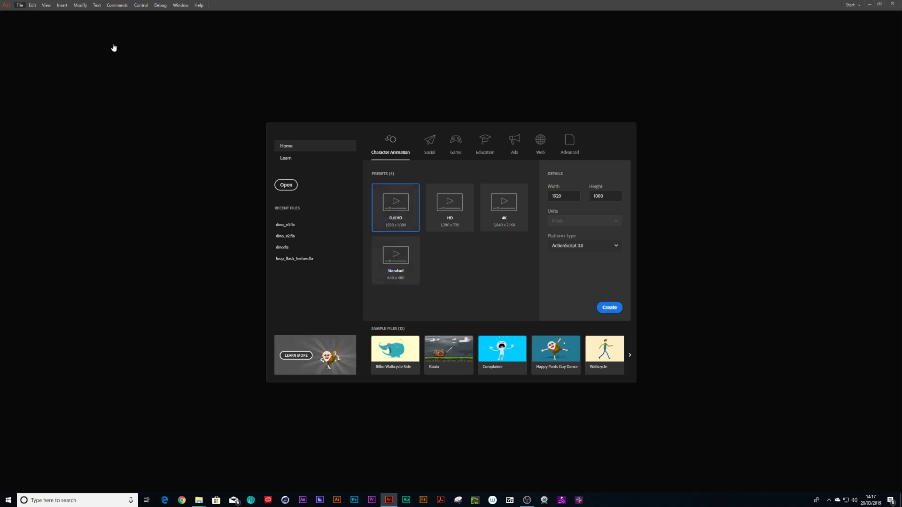
Step: In Adobe Animate, create a Full HD 1920 × 1080 ActionScript 3.0 document and set its frame rate to 12 fps
left_click(604, 309)
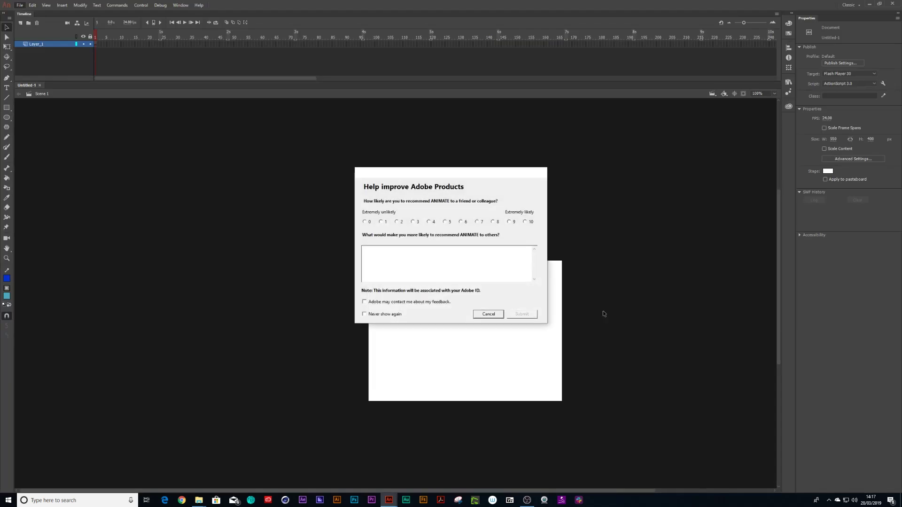
left_click(493, 313)
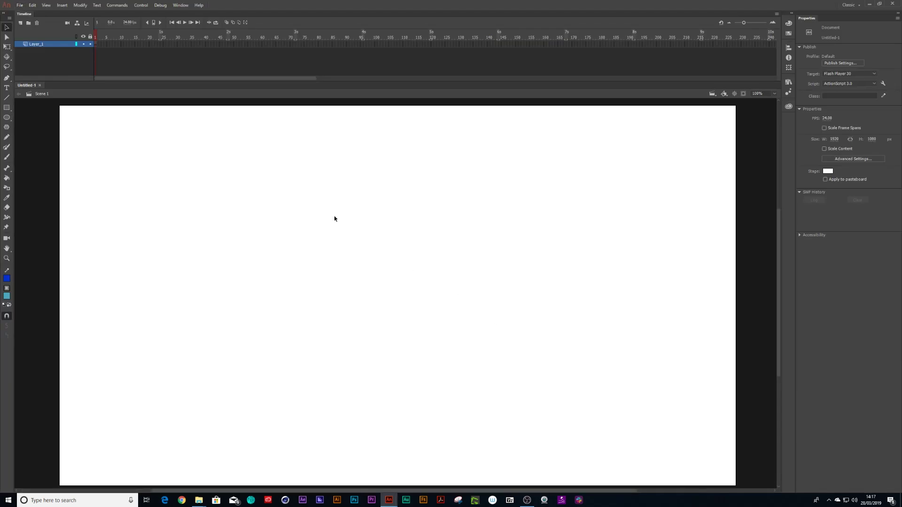
left_click(80, 6)
left_click(94, 15)
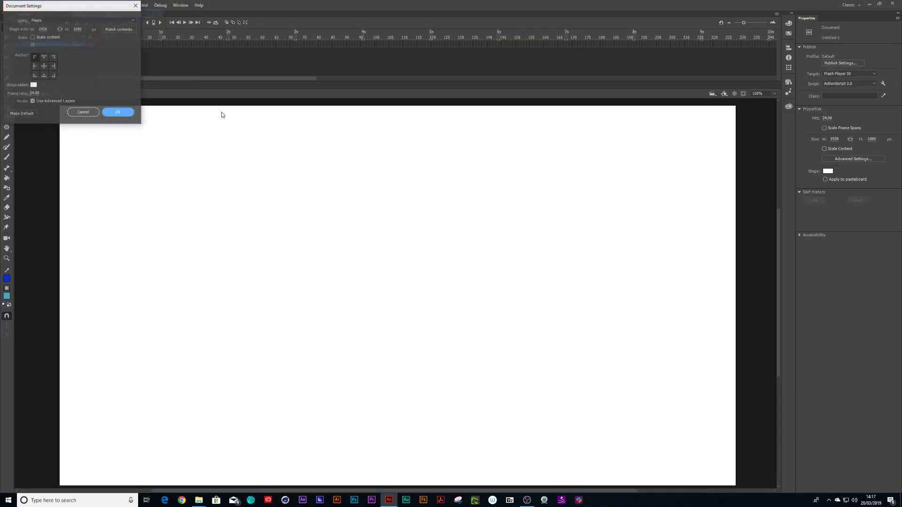
left_click(34, 93)
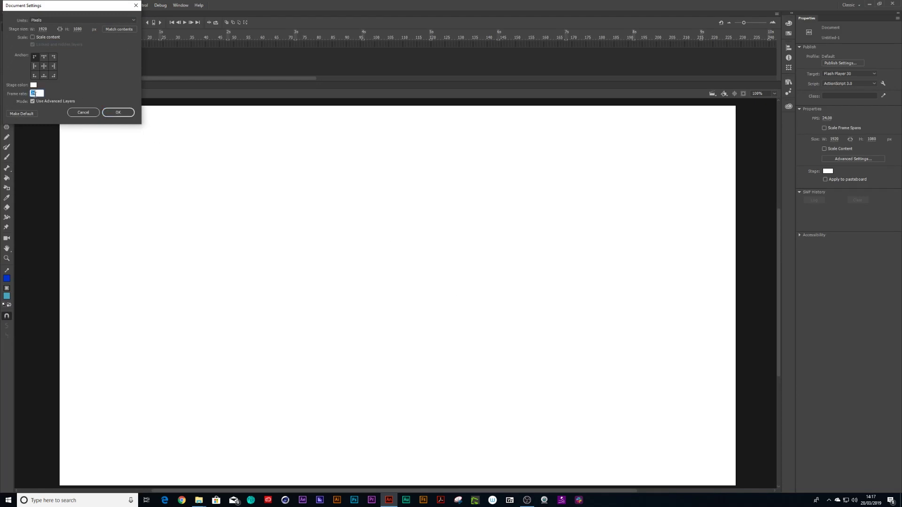
type("12")
left_click(124, 112)
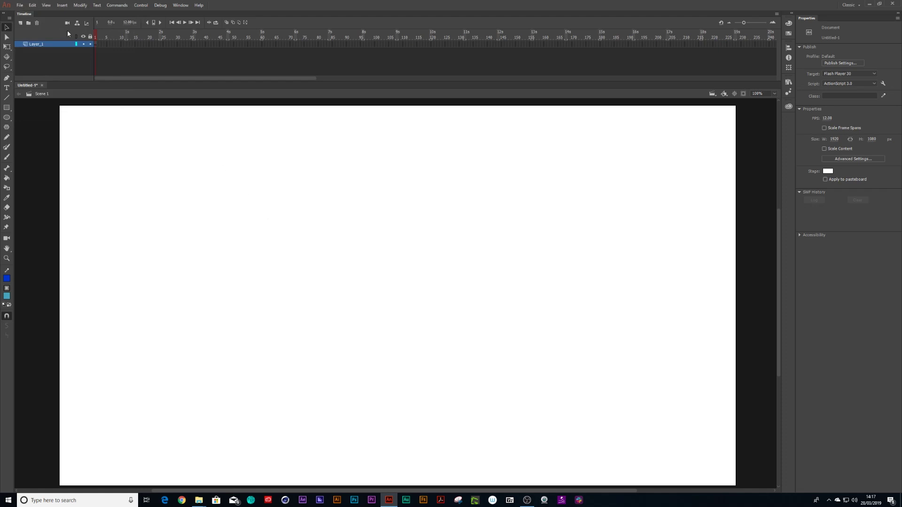
Step: Start a video import that embeds H.264 video in the timeline, using the 12fps single post-it clip from the (footage) folder
left_click(20, 5)
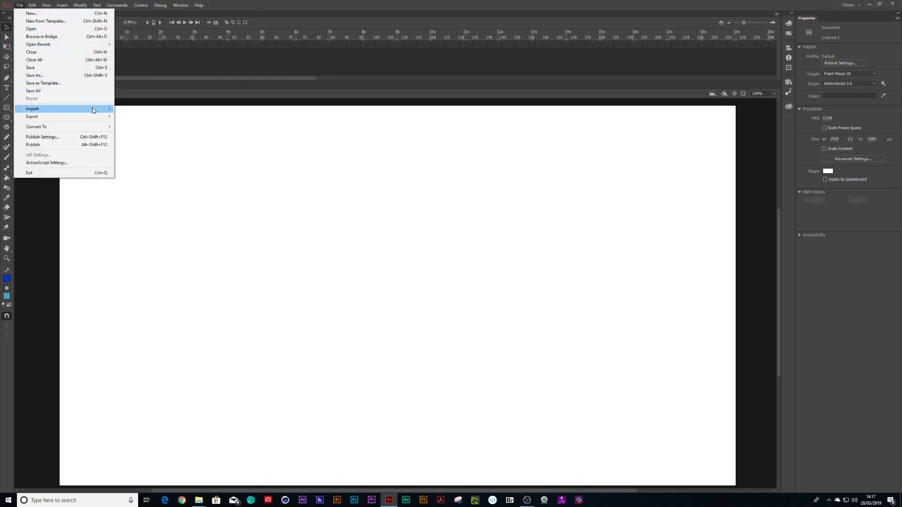
mouse_move(111, 111)
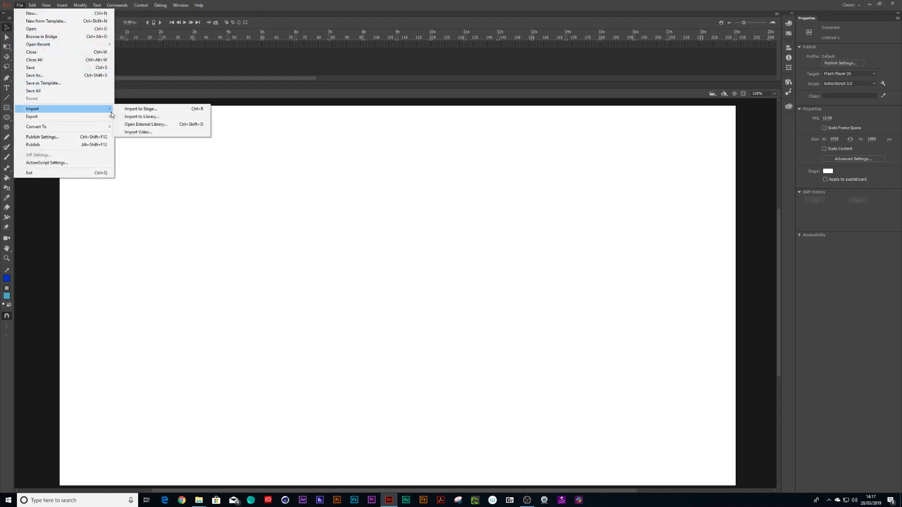
left_click(153, 132)
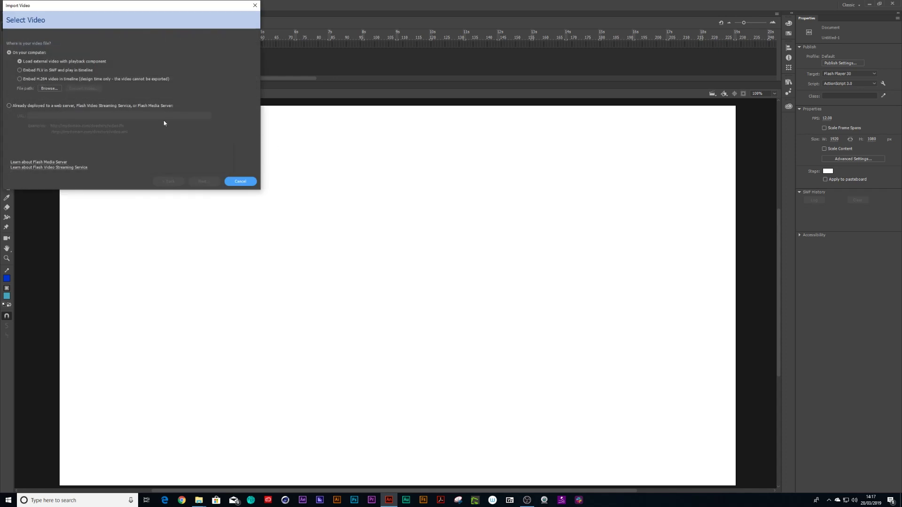
left_click(21, 79)
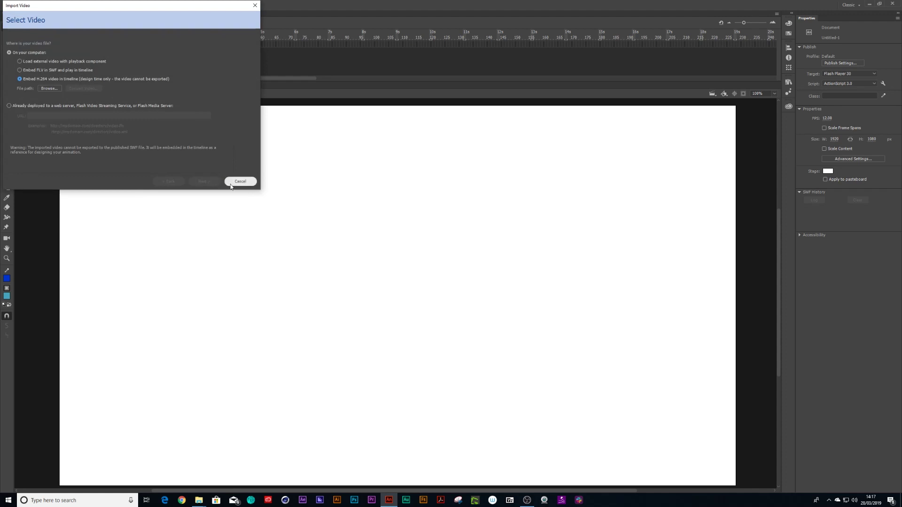
left_click(58, 89)
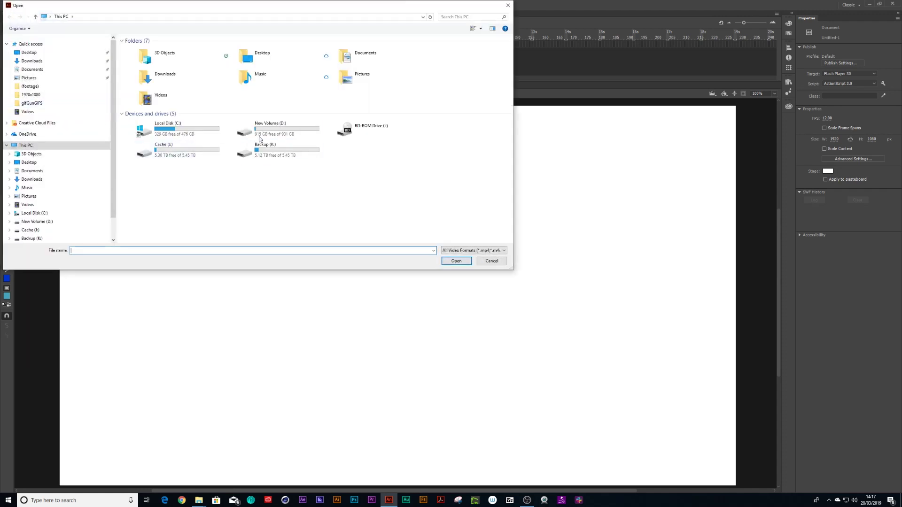
left_click(188, 49)
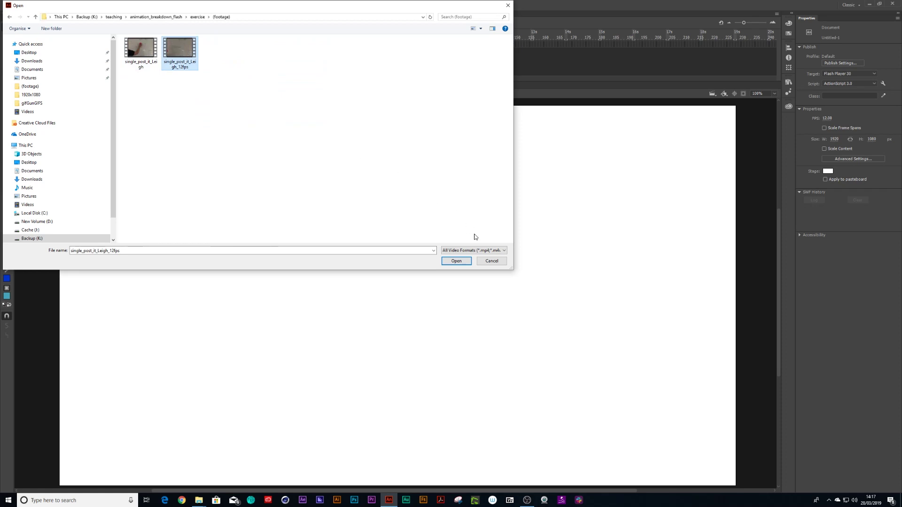
left_click(456, 261)
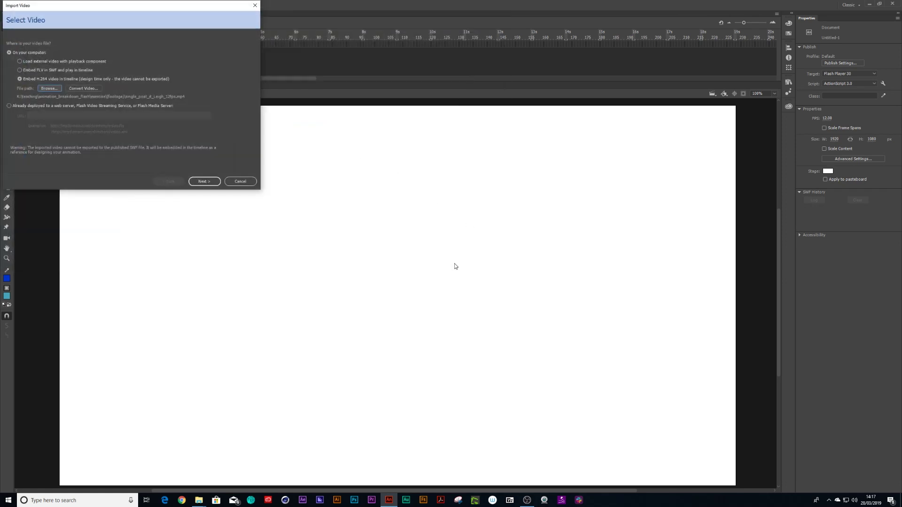
Step: Exclude the audio from the embedded video and finish the import, placing it on the stage with the timeline expanded
left_click(211, 182)
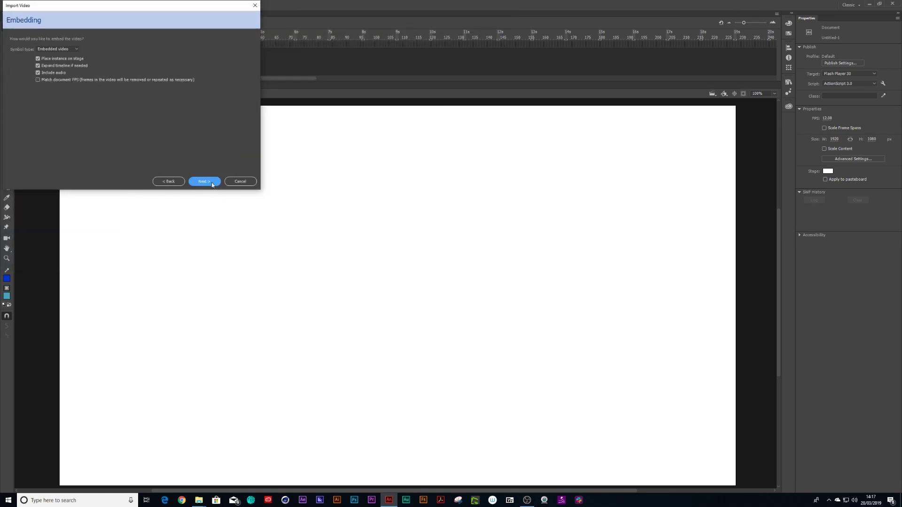
left_click(38, 73)
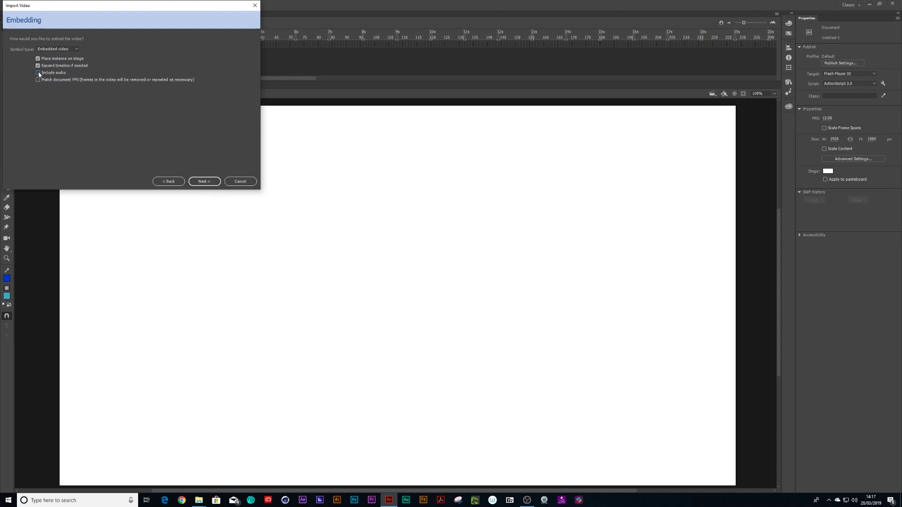
left_click(211, 182)
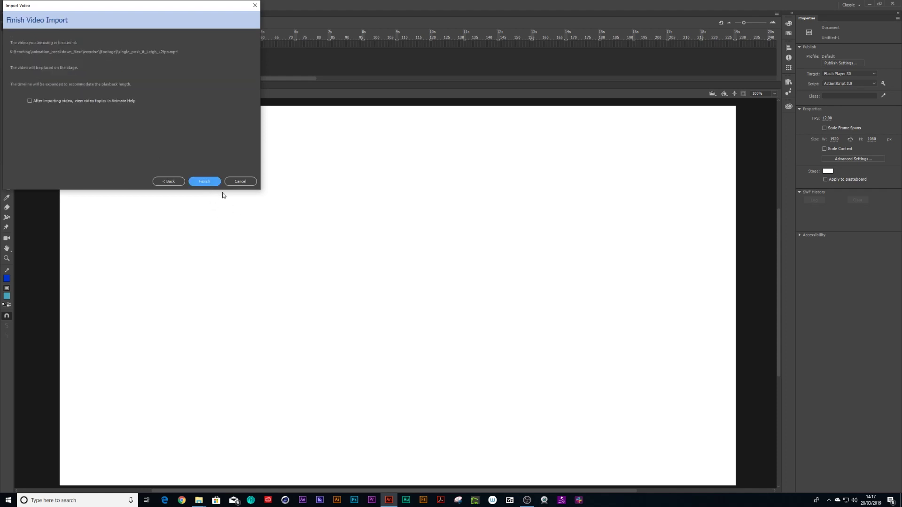
left_click(209, 184)
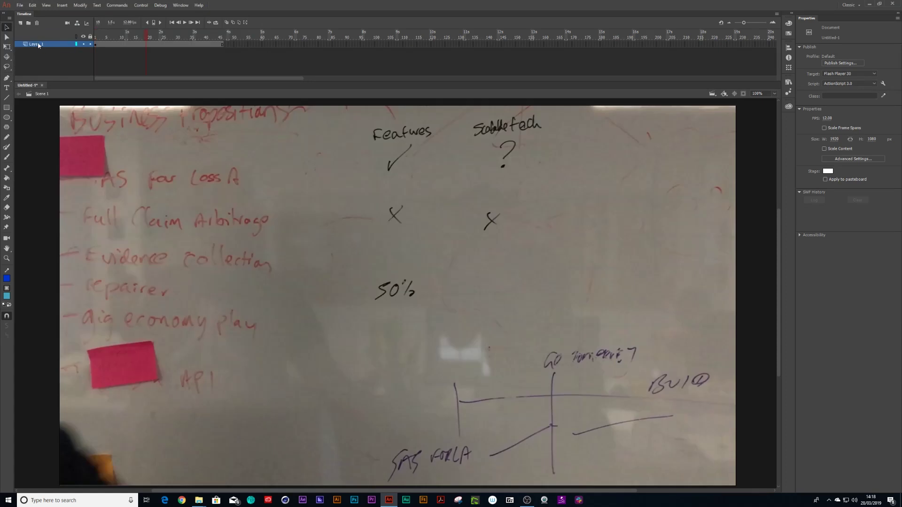
Step: Rename the footage layer "video", turn it into a guide layer and lock it
double_click(38, 45)
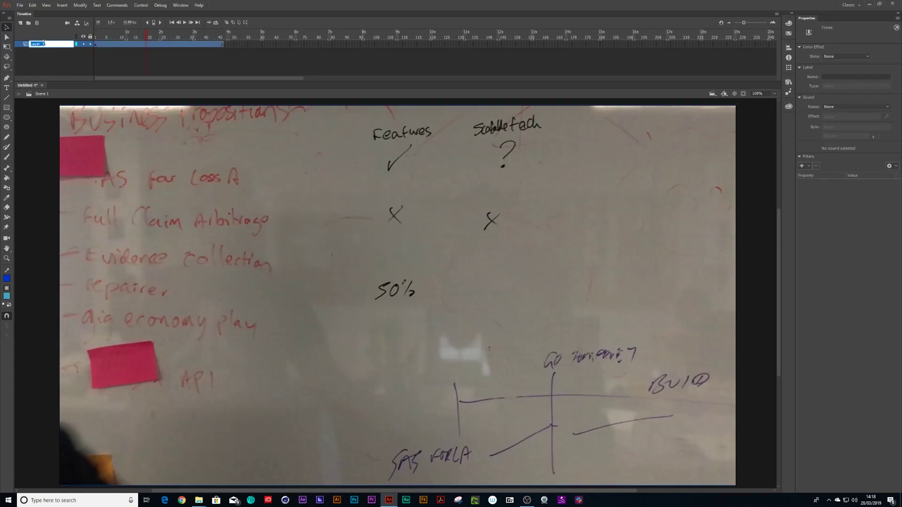
type("video")
key("Return")
right_click(41, 44)
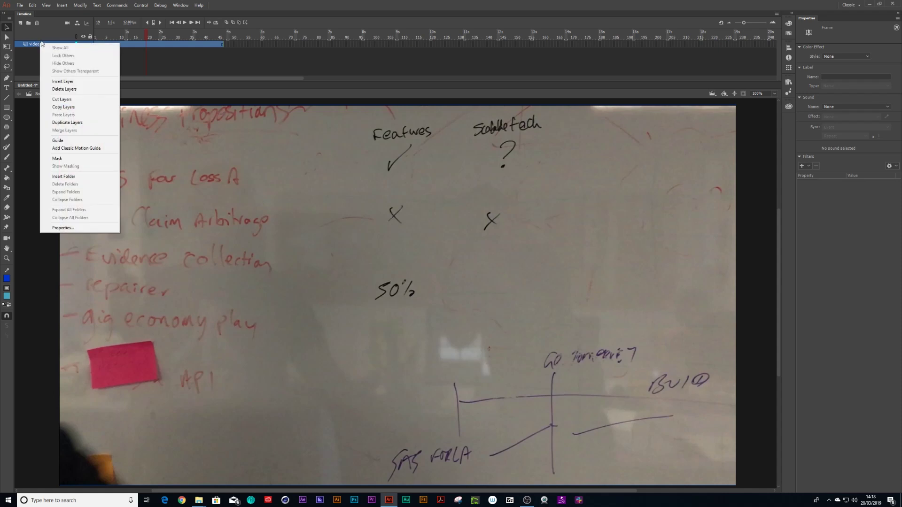
left_click(93, 141)
left_click(90, 44)
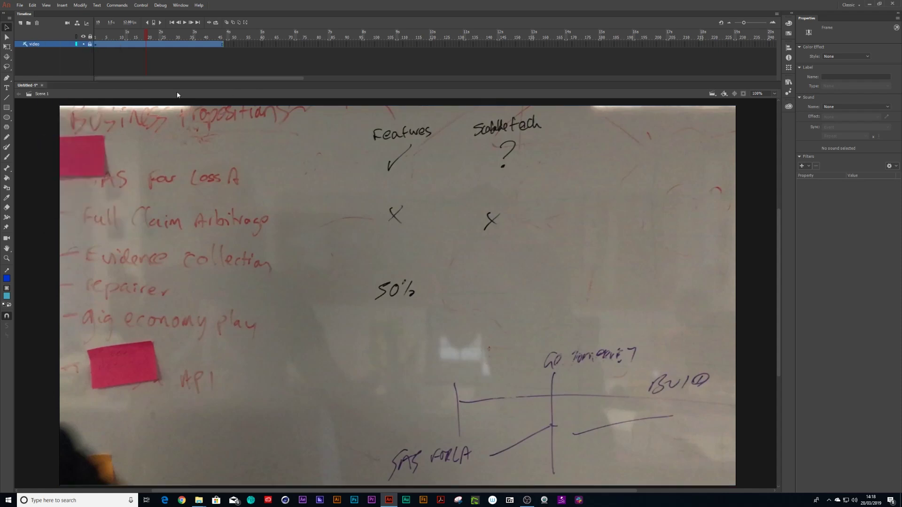
Step: Add a new layer above the video layer and name it "skin"
left_click(21, 23)
double_click(41, 46)
type("skin")
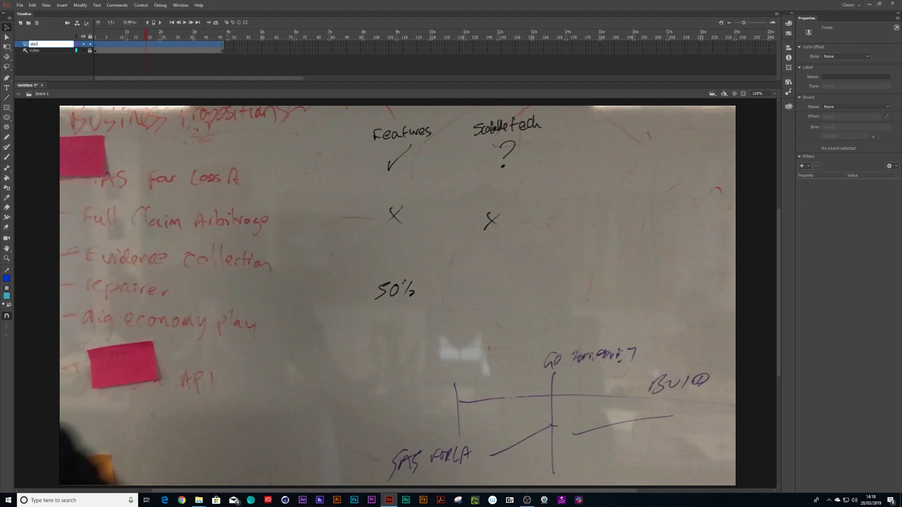
key("Return")
Step: Convert all frames of the skin layer to keyframes and scrub forward through the footage to the post-it placement
left_click(97, 44)
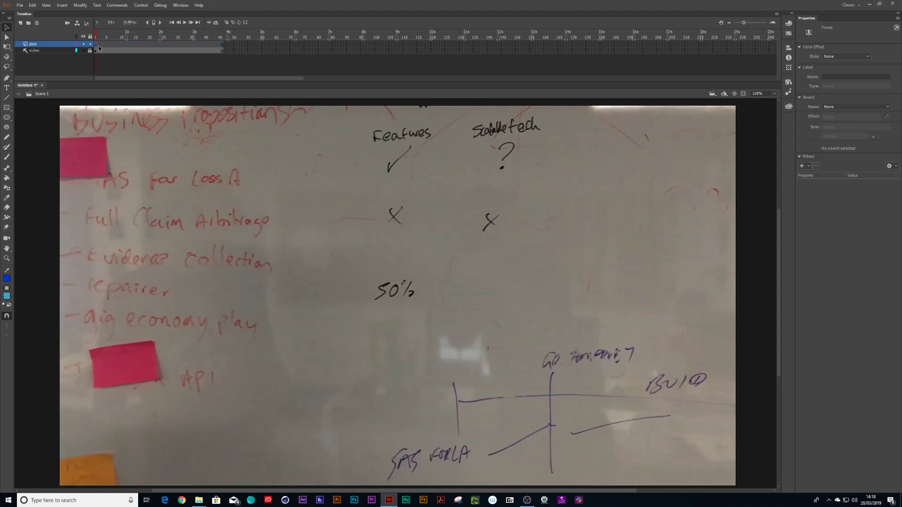
left_click(223, 45)
left_click(97, 44, "shift")
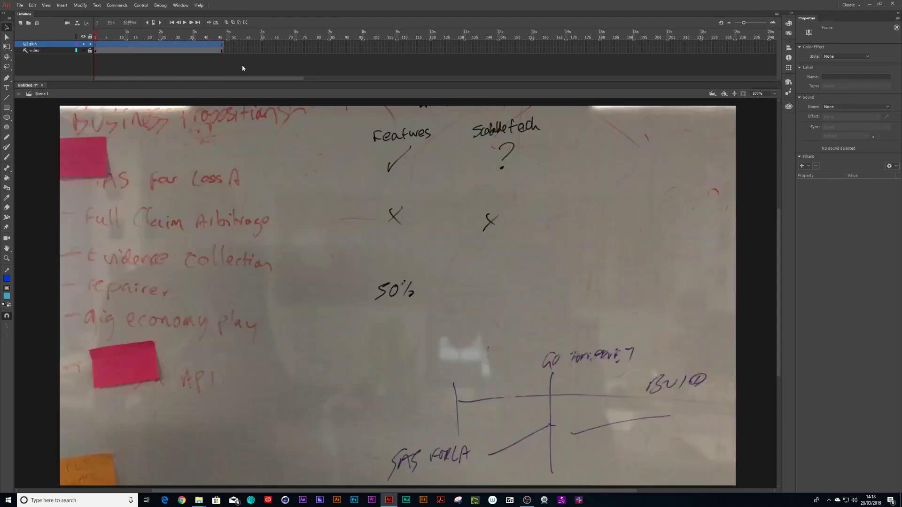
key("F6")
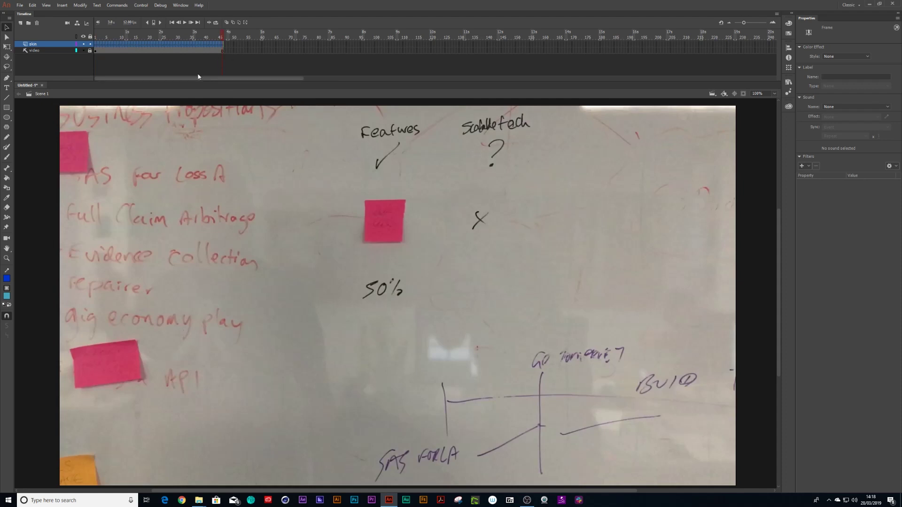
left_click_drag(104, 37, 166, 23)
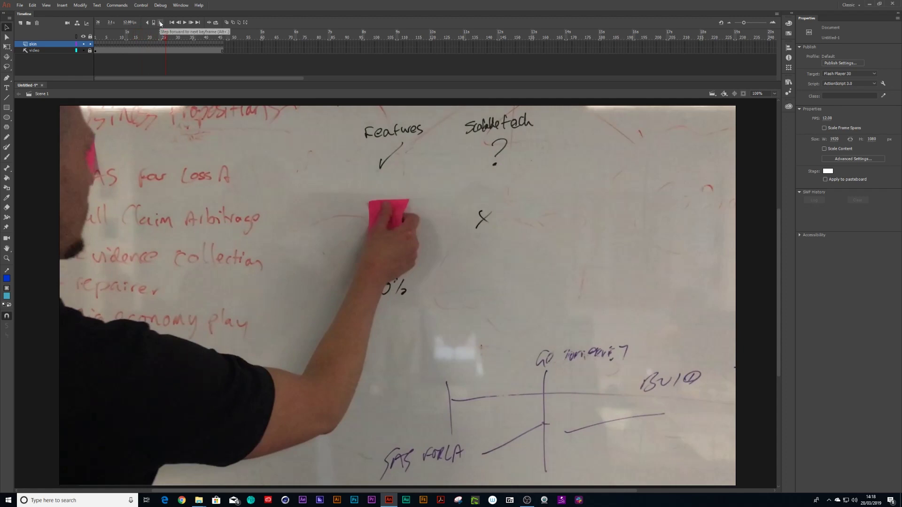
Step: Trace the outline of the bare forearm and hand on the skin layer with a light peach Brush
left_click(8, 297)
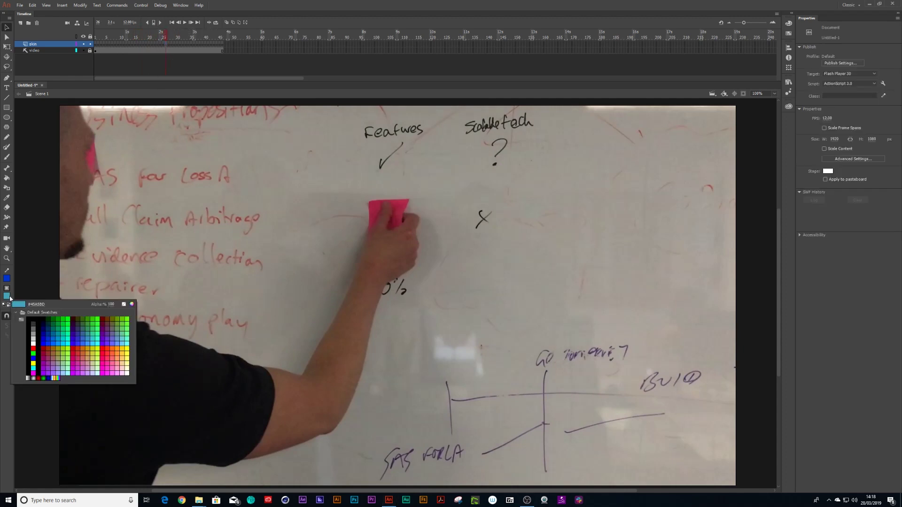
left_click(124, 359)
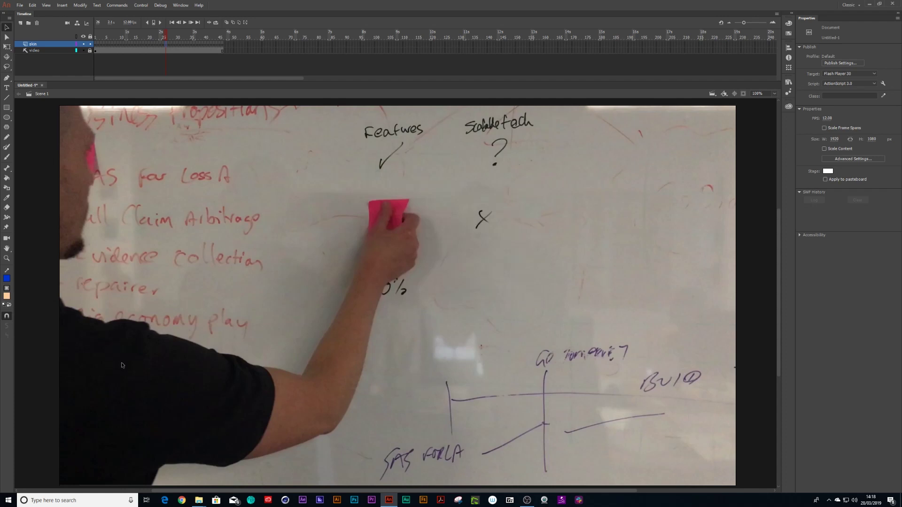
left_click(7, 158)
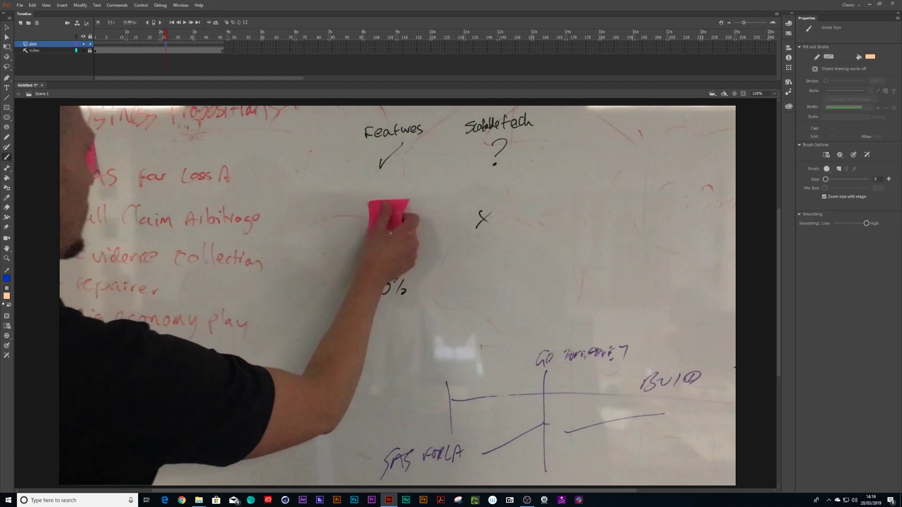
mouse_move(381, 205)
left_mouse_down()
mouse_move(300, 378)
mouse_move(270, 376)
mouse_move(273, 420)
mouse_move(244, 461)
left_mouse_up()
mouse_move(381, 203)
left_mouse_down()
mouse_move(391, 206)
mouse_move(390, 225)
mouse_move(403, 220)
left_mouse_up()
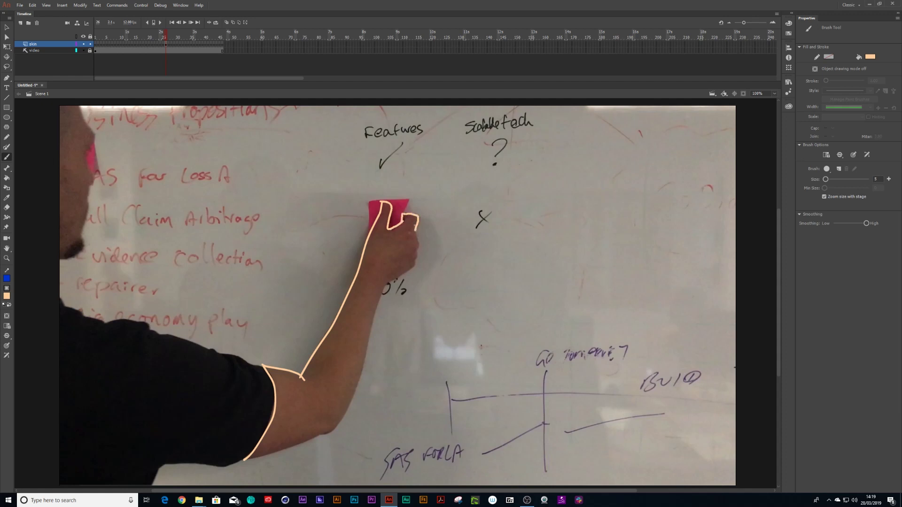
mouse_move(417, 239)
left_mouse_down()
mouse_move(399, 278)
mouse_move(383, 284)
mouse_move(357, 385)
mouse_move(334, 431)
mouse_move(245, 458)
left_mouse_up()
Step: Fill the traced arm outline with the same peach colour and lock the skin layer
left_click(6, 177)
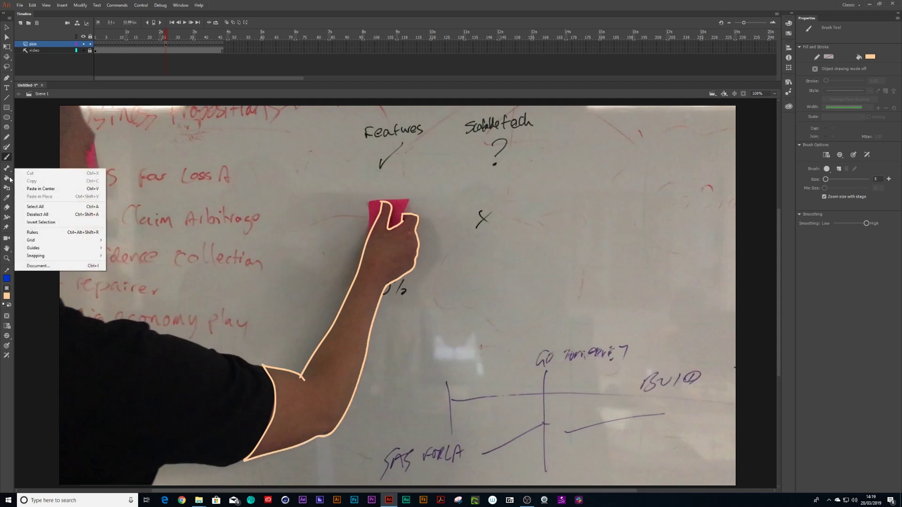
left_click(19, 174)
left_click(377, 286)
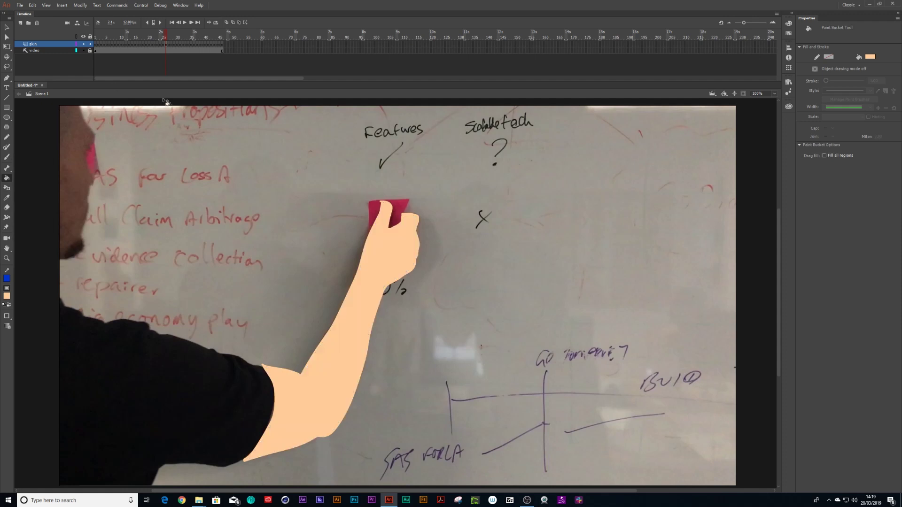
left_click_drag(91, 44, 91, 50)
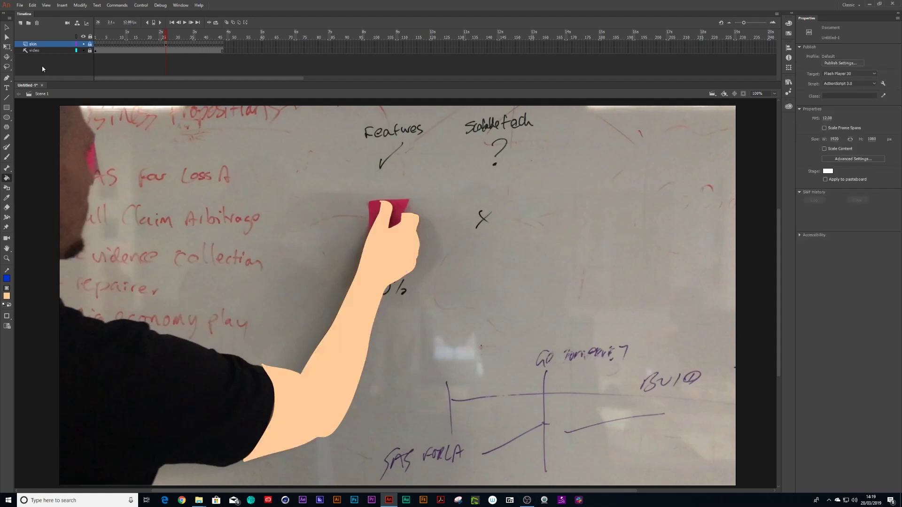
Step: Add a new layer named "outlines" above the skin layer and convert all its frames to blank keyframes
left_click(20, 23)
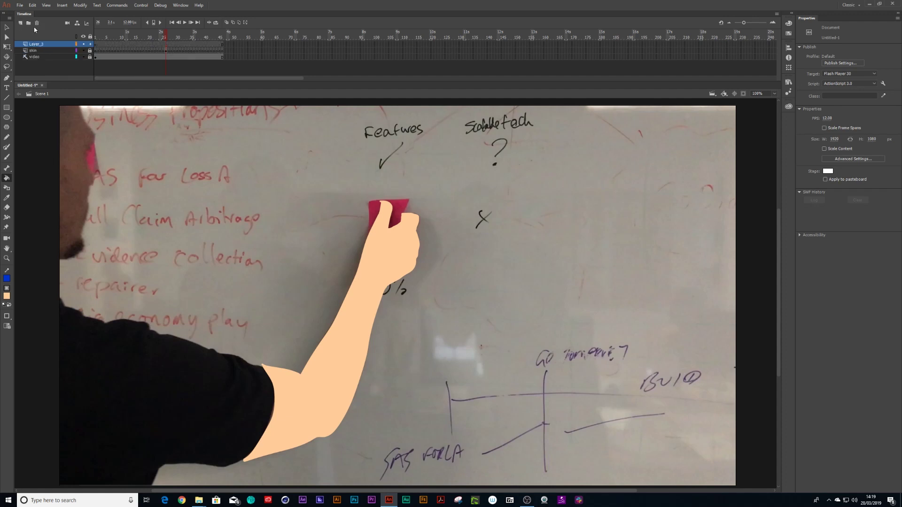
double_click(42, 44)
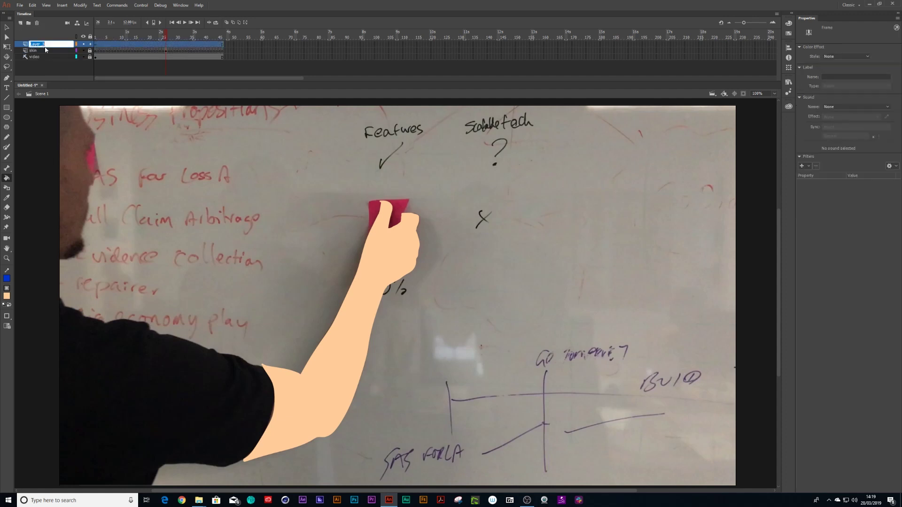
type("outlines")
key("Return")
left_click(95, 45)
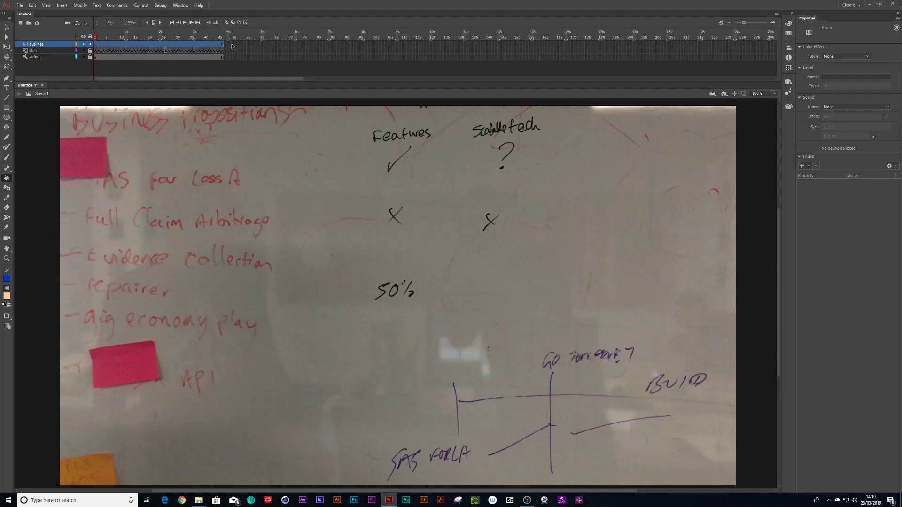
left_click(231, 44)
left_click(167, 45)
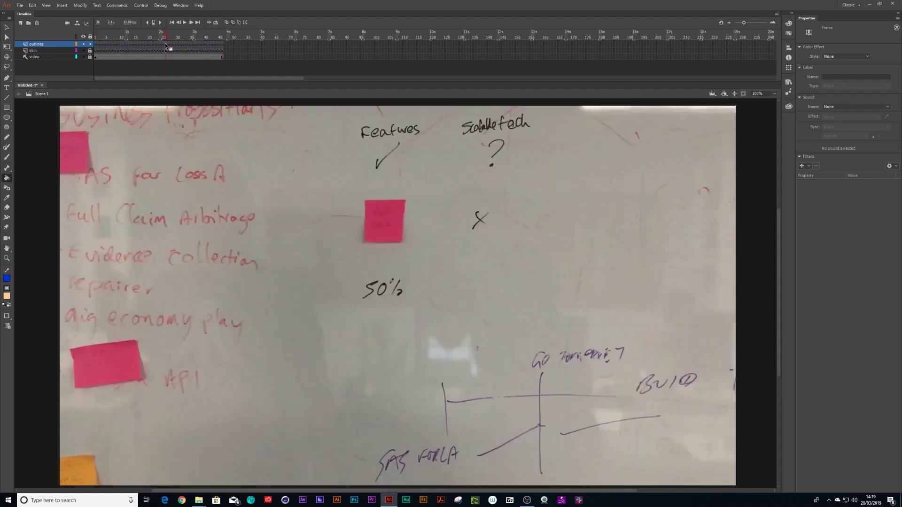
Step: With the skin layer temporarily hidden, brush orange detail lines on the thumb, fingers, wrist and elbow on the outlines layer
left_click(83, 51)
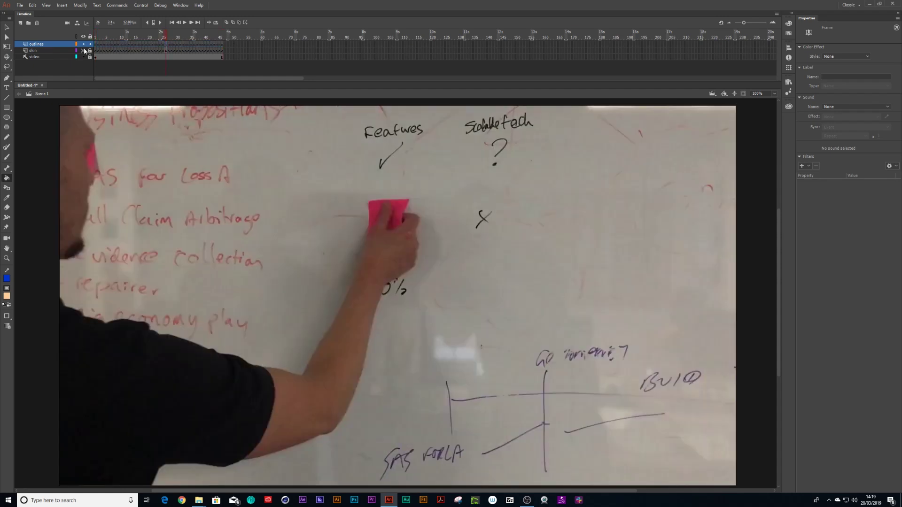
left_click(6, 296)
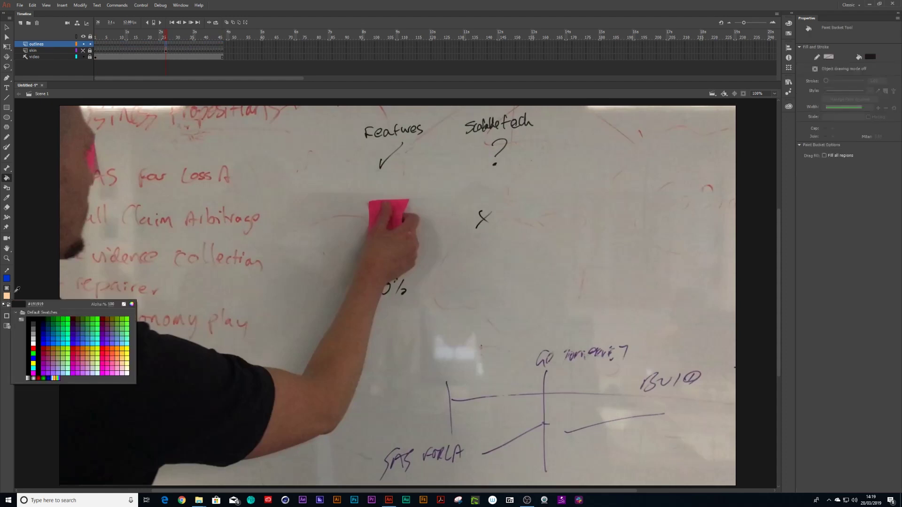
left_click(120, 350)
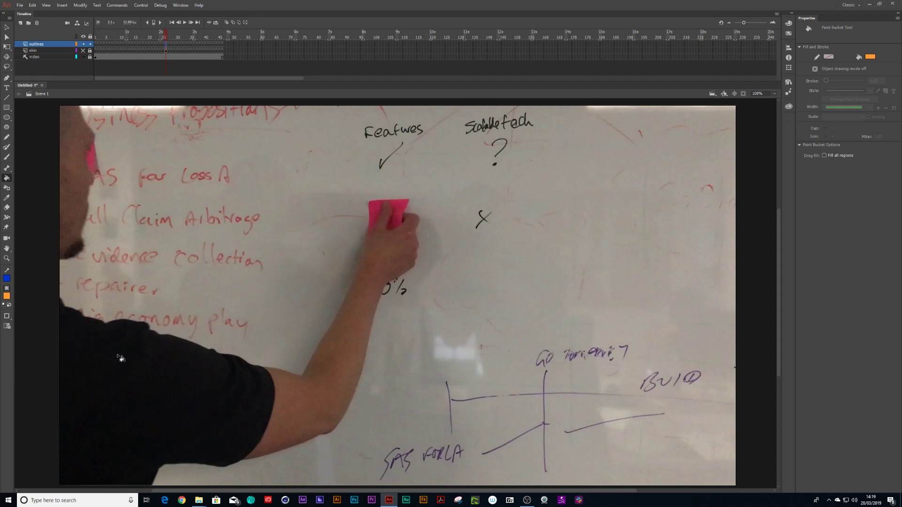
left_click(8, 157)
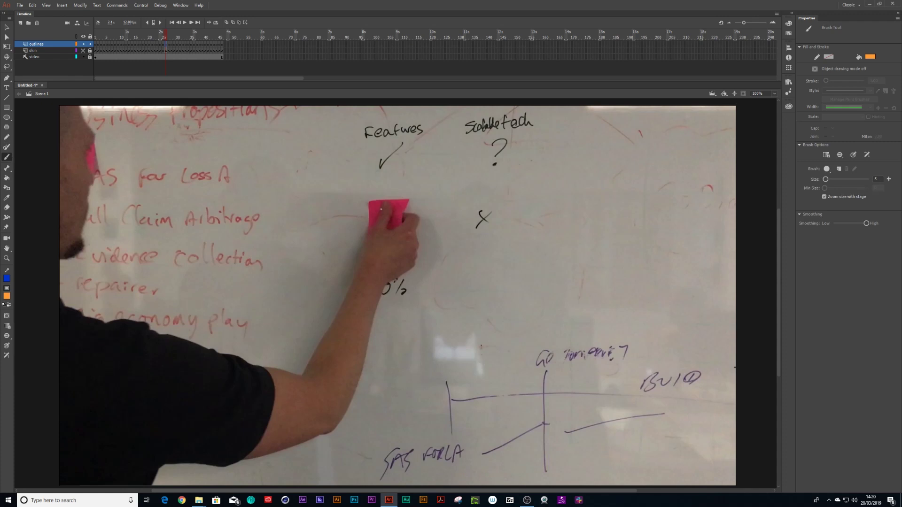
left_click_drag(381, 210, 388, 208)
left_click_drag(406, 236, 413, 232)
left_click_drag(410, 255, 416, 252)
left_click(84, 51)
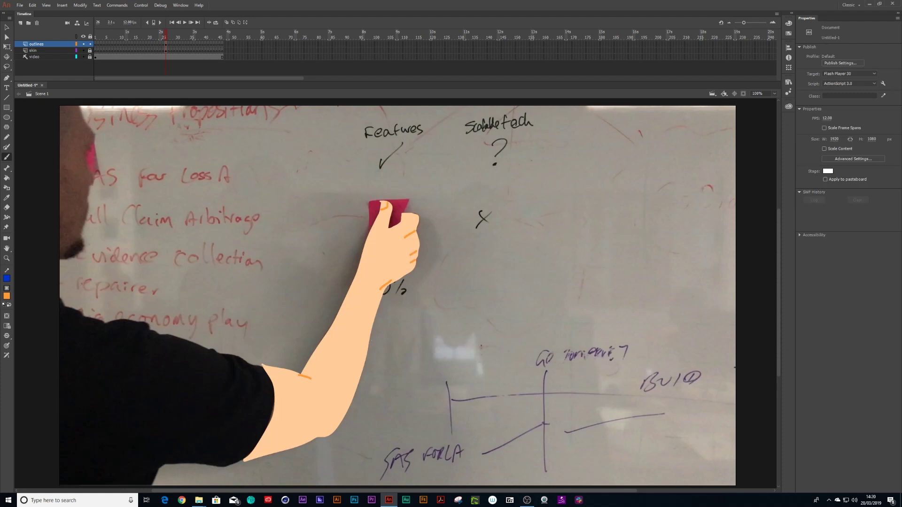
Step: Lock the outlines layer and add a layer named "tshirt" above it with all its frames converted to blank keyframes
left_click(89, 43)
left_click(20, 23)
double_click(41, 45)
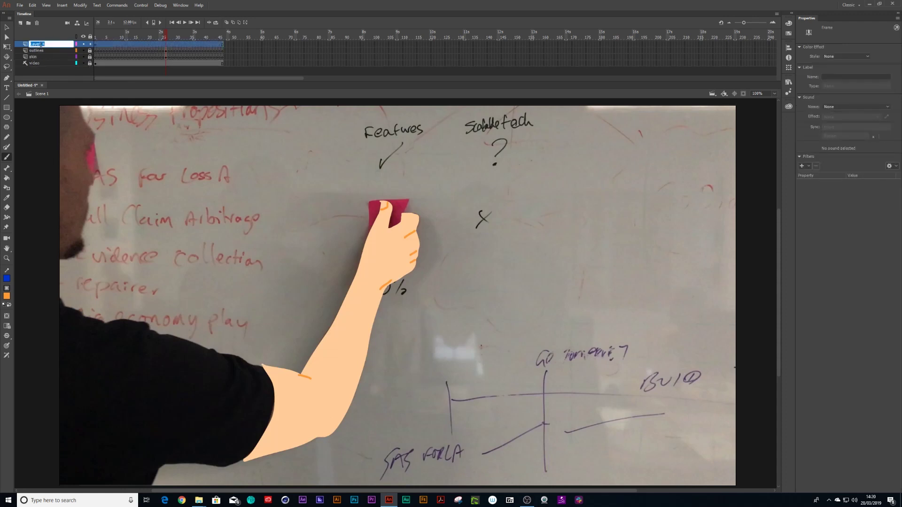
type("thsirt")
key("Return")
key("F7")
left_click(165, 45)
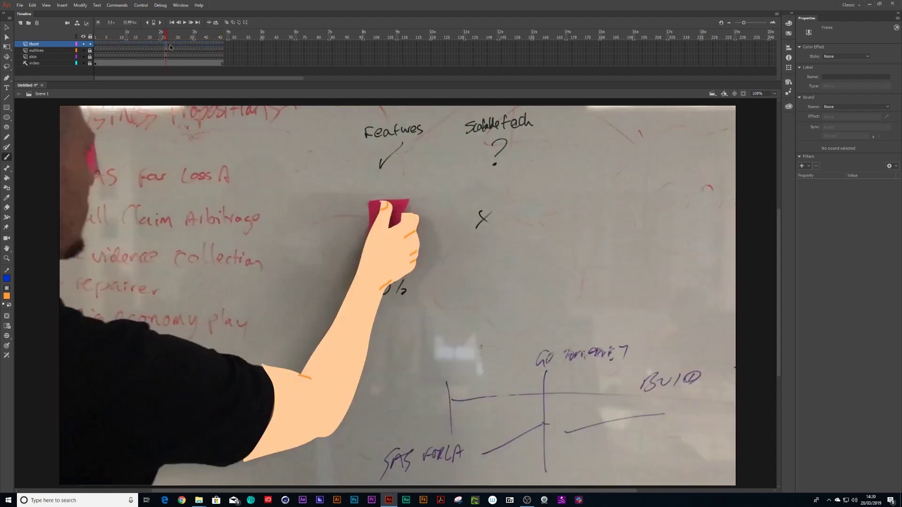
Step: Outline the T-shirt with a blue Brush, closing the shape beyond the stage edge, and fill it with the same blue
left_click(6, 296)
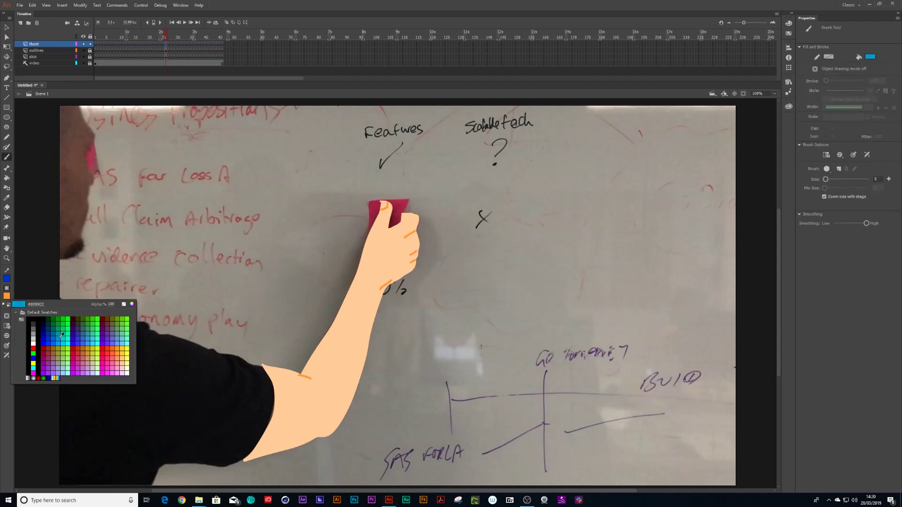
left_click(88, 344)
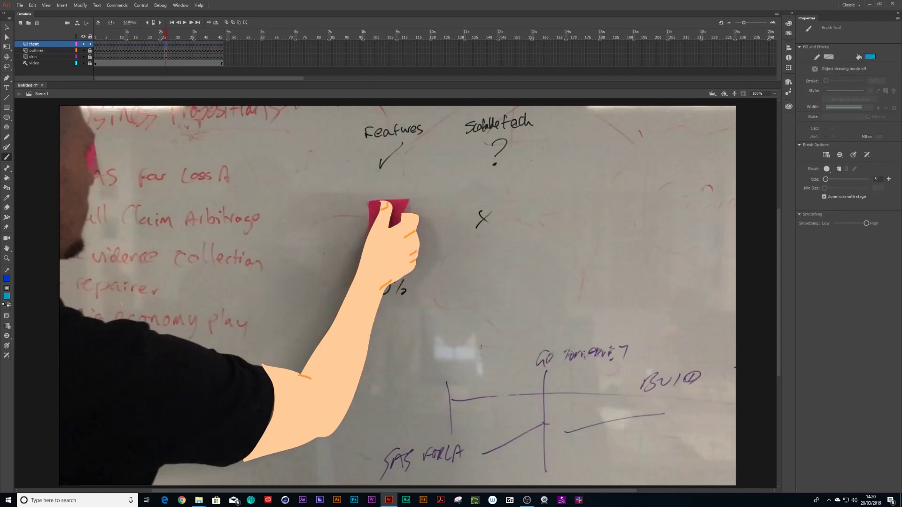
mouse_move(64, 303)
left_mouse_down()
mouse_move(138, 320)
mouse_move(280, 372)
mouse_move(265, 367)
mouse_move(278, 419)
mouse_move(248, 456)
mouse_move(222, 466)
mouse_move(171, 463)
mouse_move(151, 489)
left_mouse_up()
key("ctrl+minus")
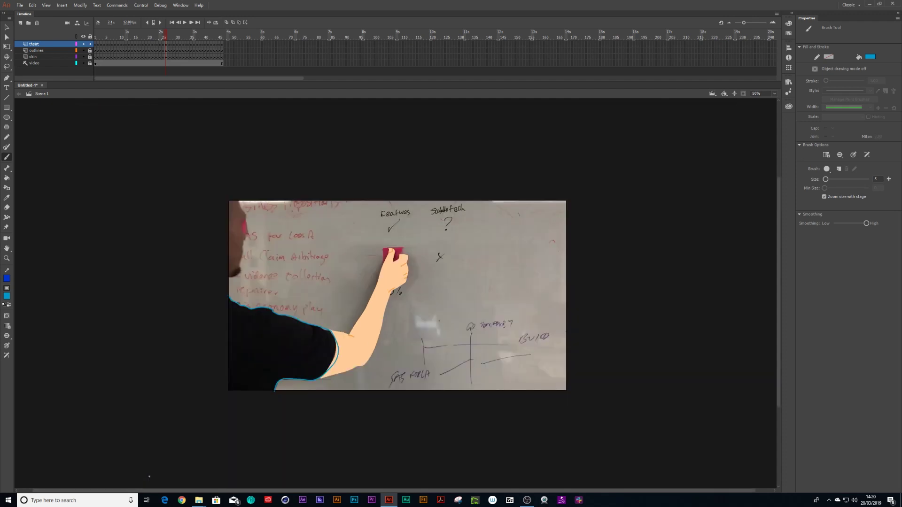
mouse_move(227, 296)
left_mouse_down()
mouse_move(219, 402)
mouse_move(237, 413)
mouse_move(272, 393)
left_mouse_up()
left_click(7, 178)
left_click(262, 348)
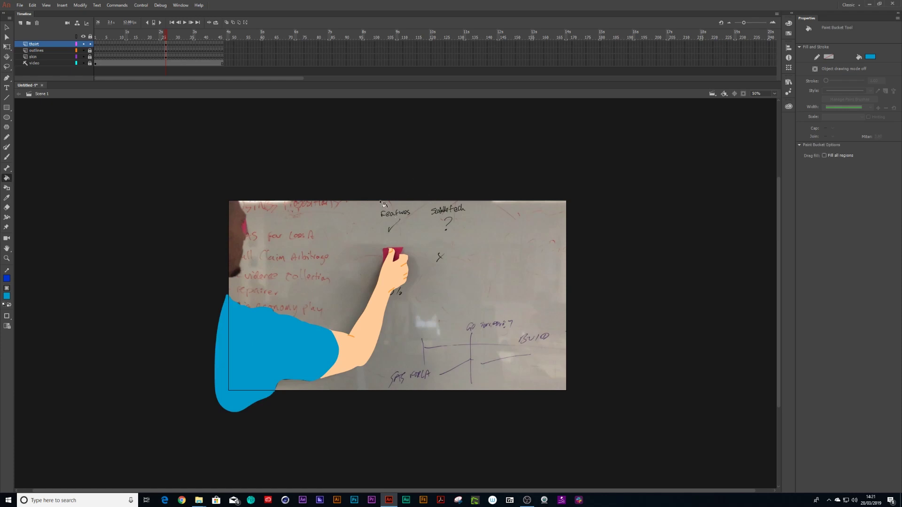
key("ctrl+equal")
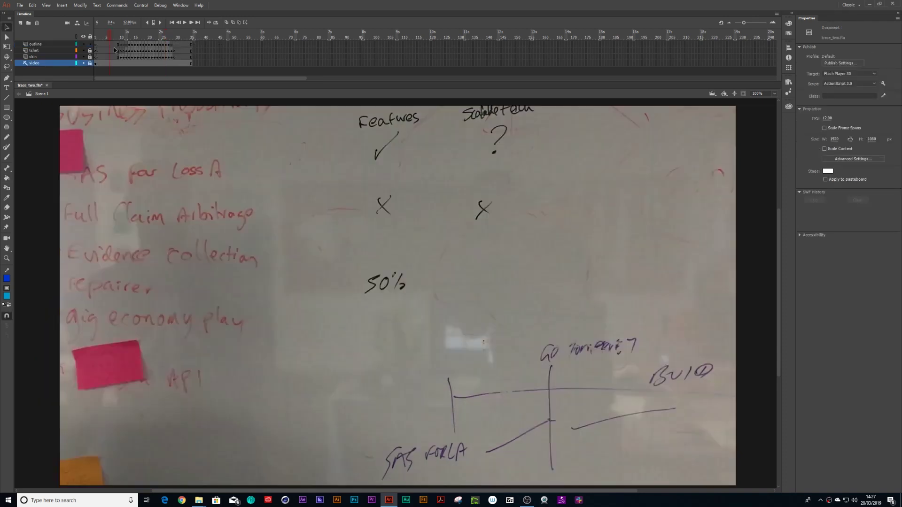
Step: Hide the video layer in trace_two.fla and review the traced arm animation from the first frame
left_click(83, 63)
left_click_drag(111, 35, 95, 37)
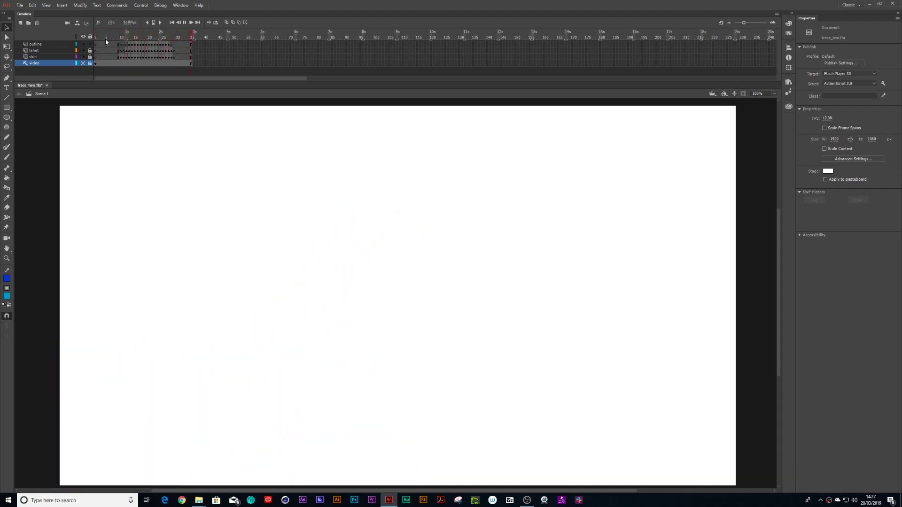
left_click(152, 44)
left_click_drag(152, 44, 191, 47)
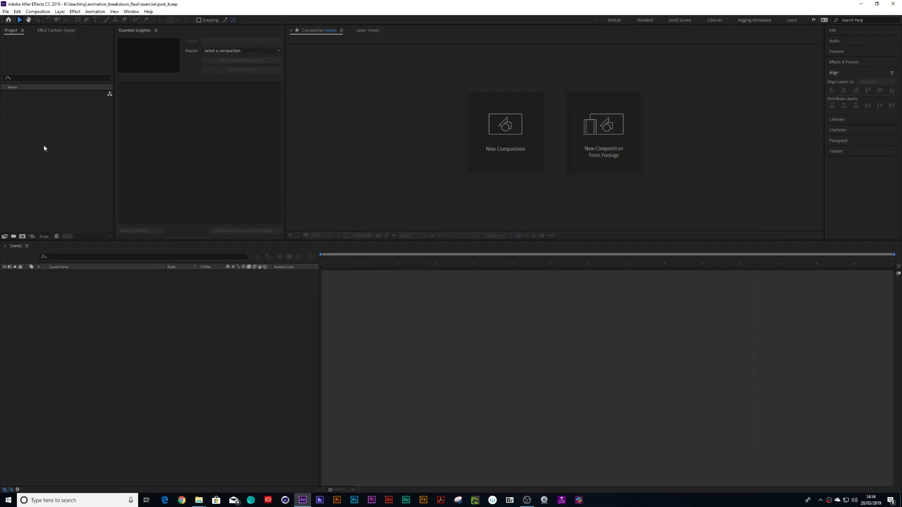
Step: In After Effects, import trace_two.fla as Composition - Retain Layer Sizes
double_click(51, 146)
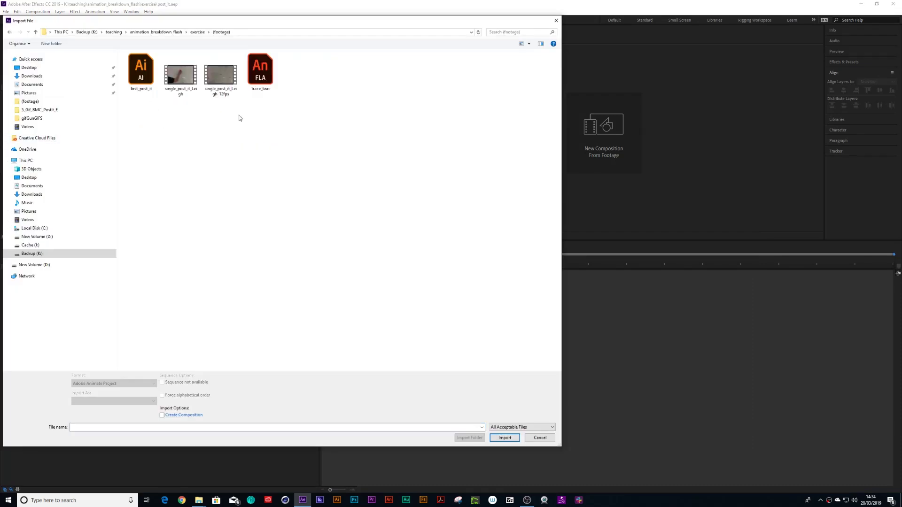
left_click(261, 75)
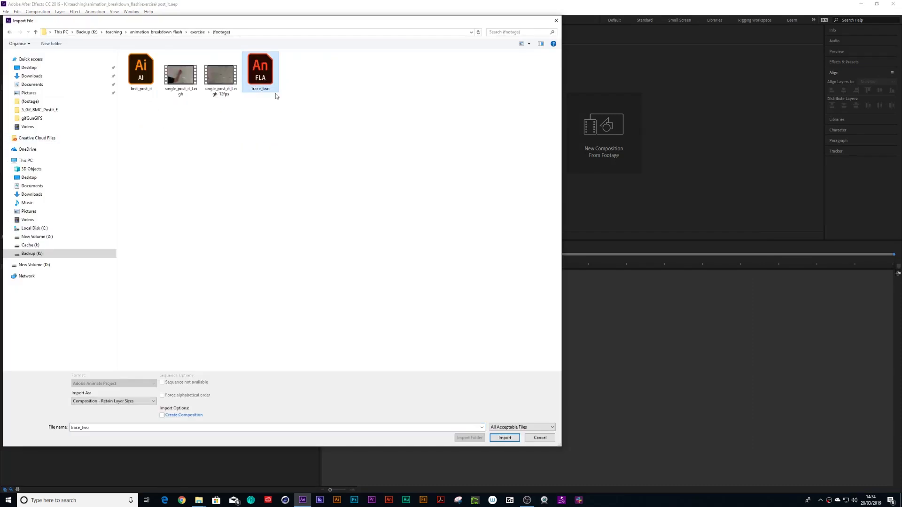
left_click(505, 437)
left_click(476, 268)
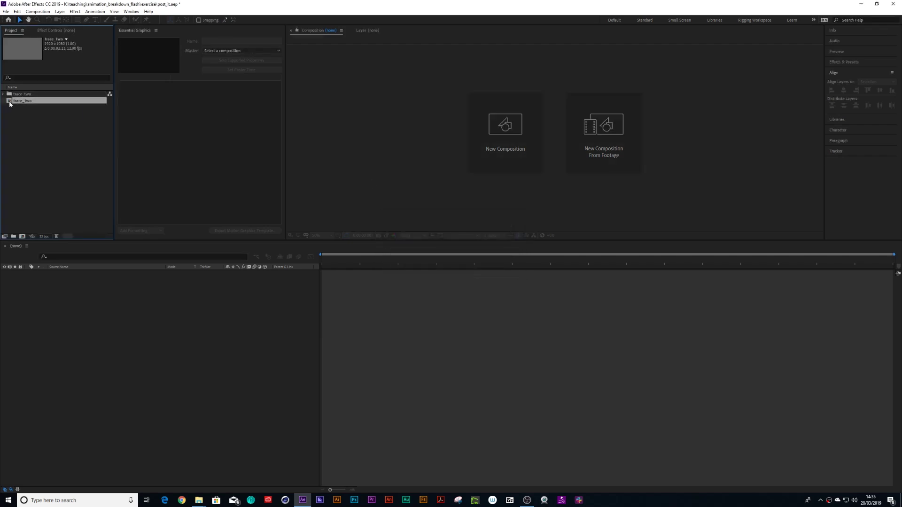
Step: Check the imported layer files, open the trace_two composition and move the playhead to 0:00:01:07
left_click(4, 94)
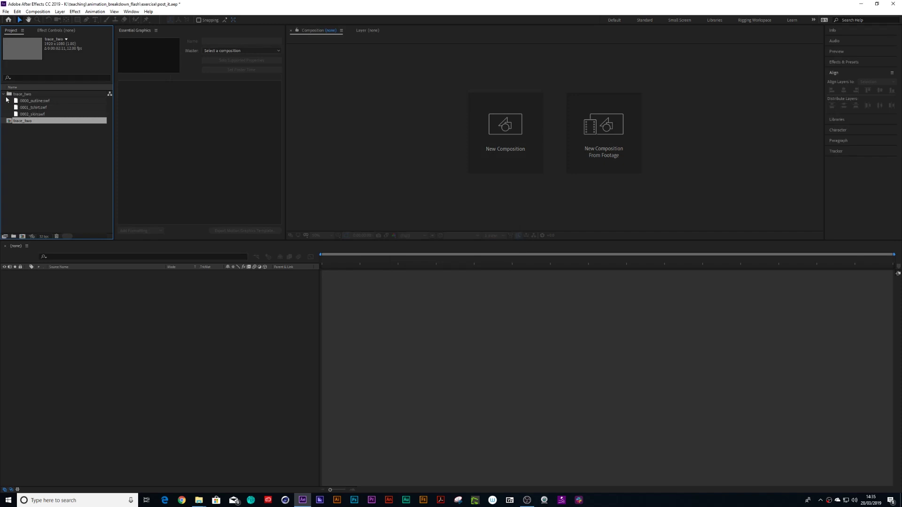
left_click(3, 94)
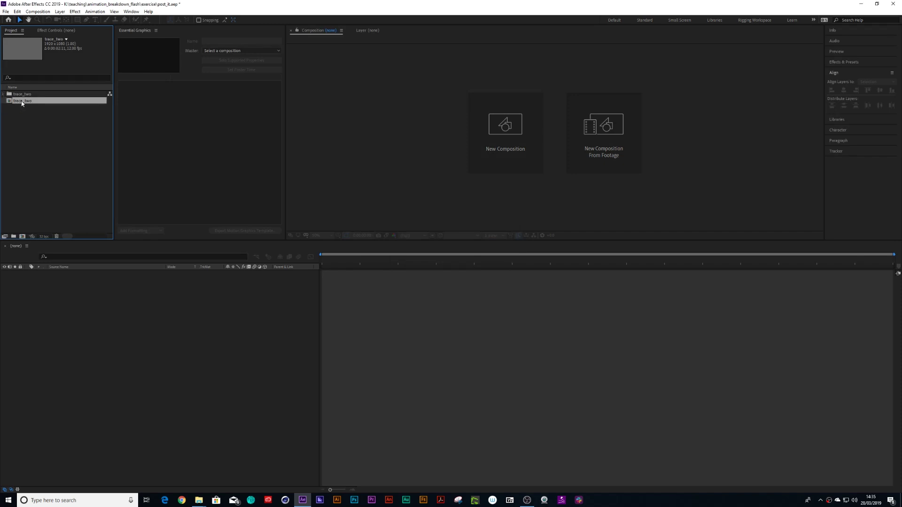
double_click(23, 101)
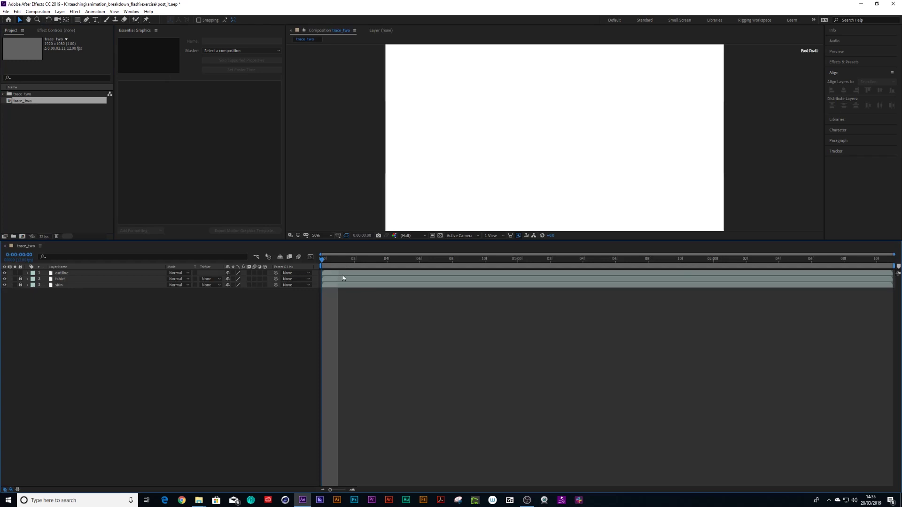
left_click_drag(328, 264, 631, 265)
key("comma")
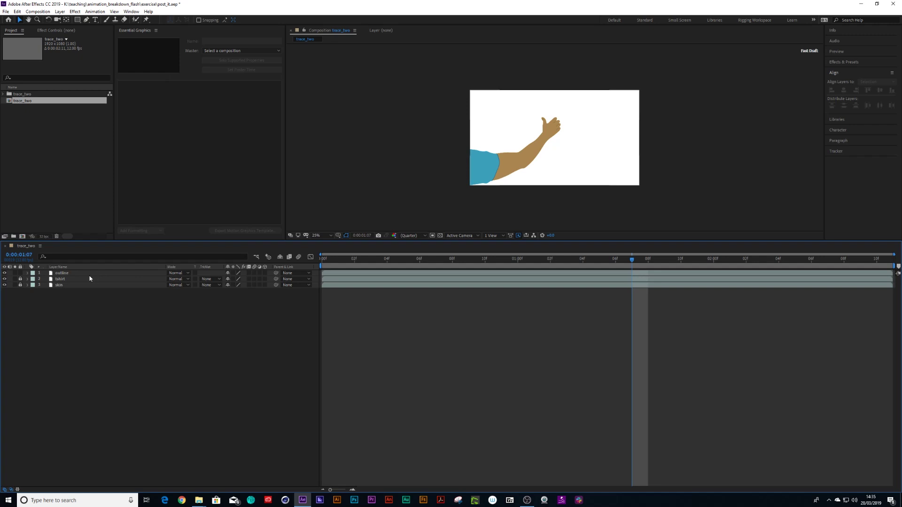
Step: Lock the outline and tshirt layers, unlock the skin layer and select it
left_click_drag(20, 285, 21, 284)
left_click(20, 279)
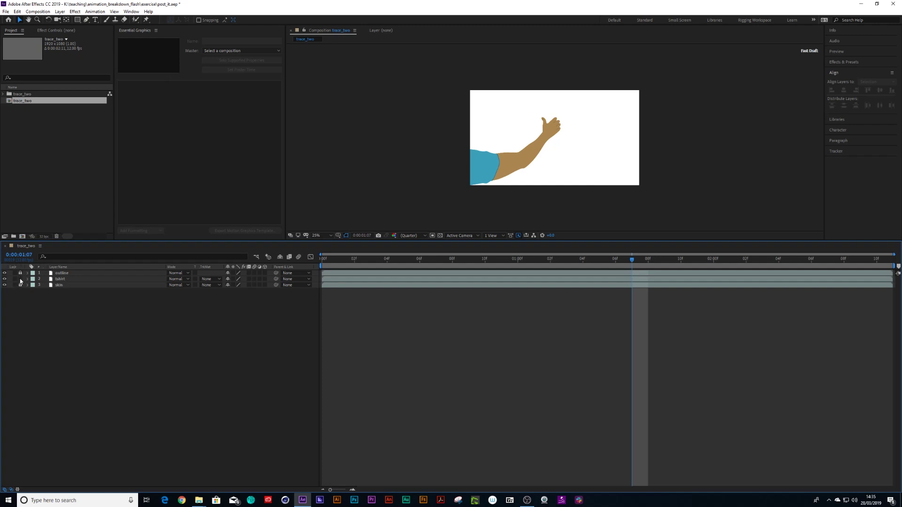
left_click(20, 279)
left_click(20, 285)
left_click(61, 285)
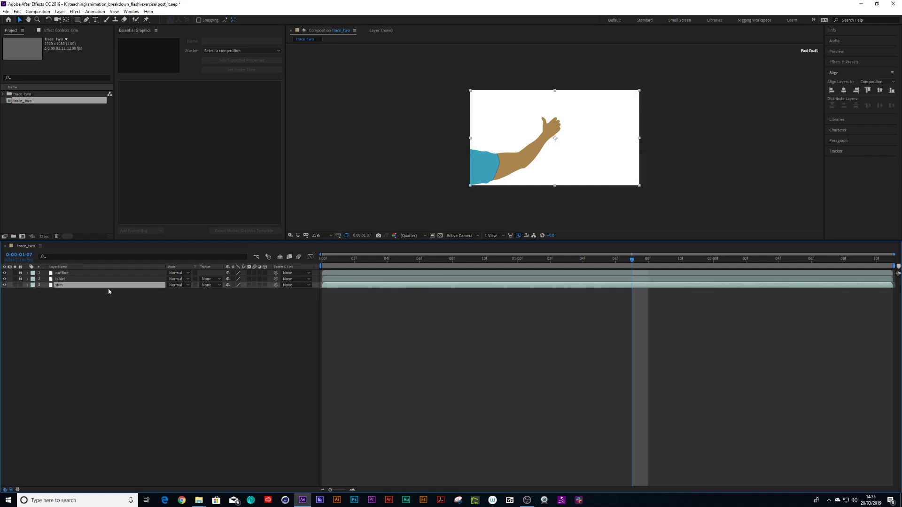
Step: Try recolouring the skin layer to a pale peach tone with a Fill effect, and remove the effect
left_click(843, 62)
type("fill")
left_click_drag(852, 115, 61, 289)
left_click(65, 63)
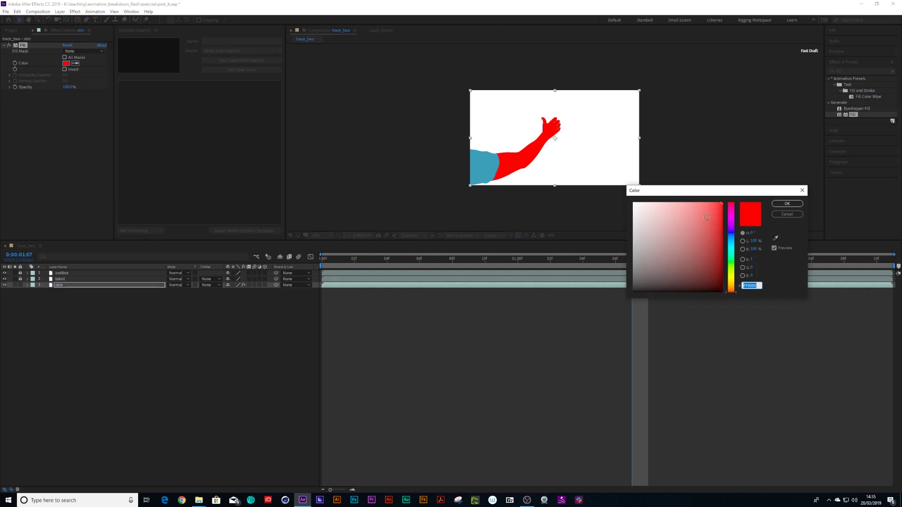
mouse_move(731, 221)
left_mouse_down()
mouse_move(731, 285)
mouse_move(683, 212)
left_mouse_up()
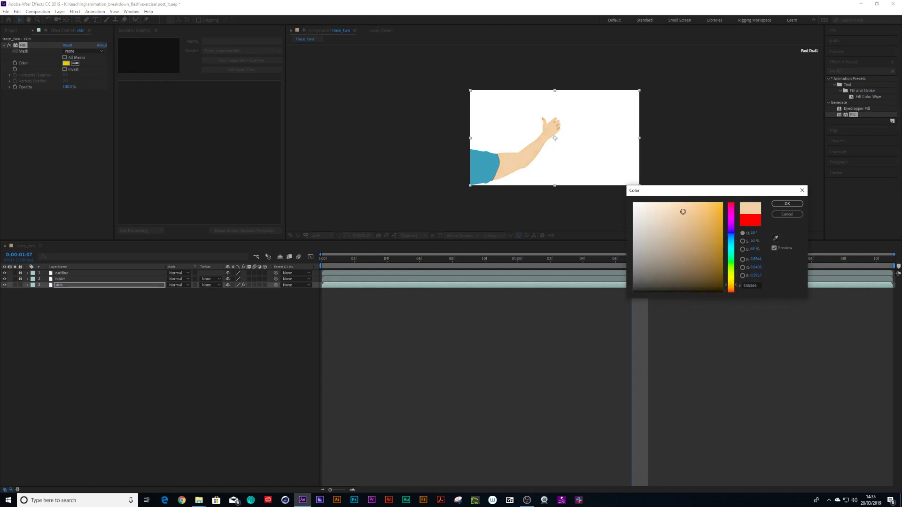
left_click(788, 204)
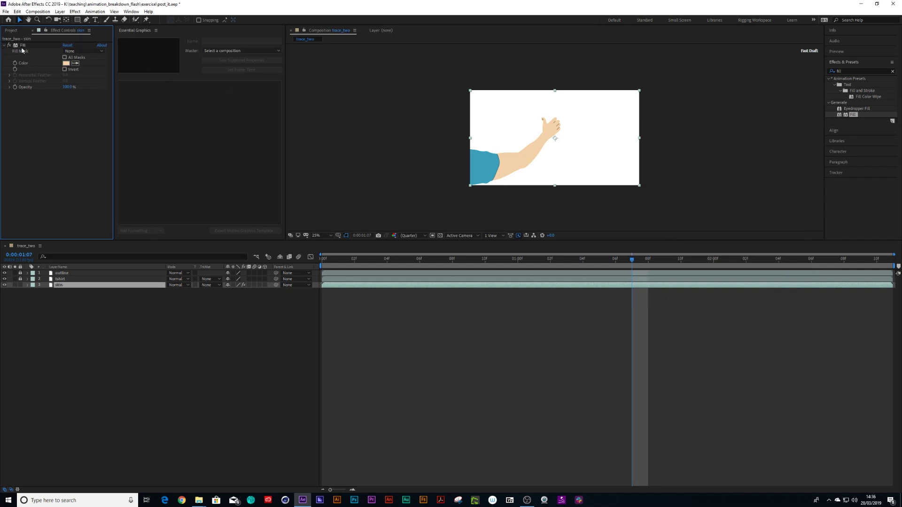
key("Delete")
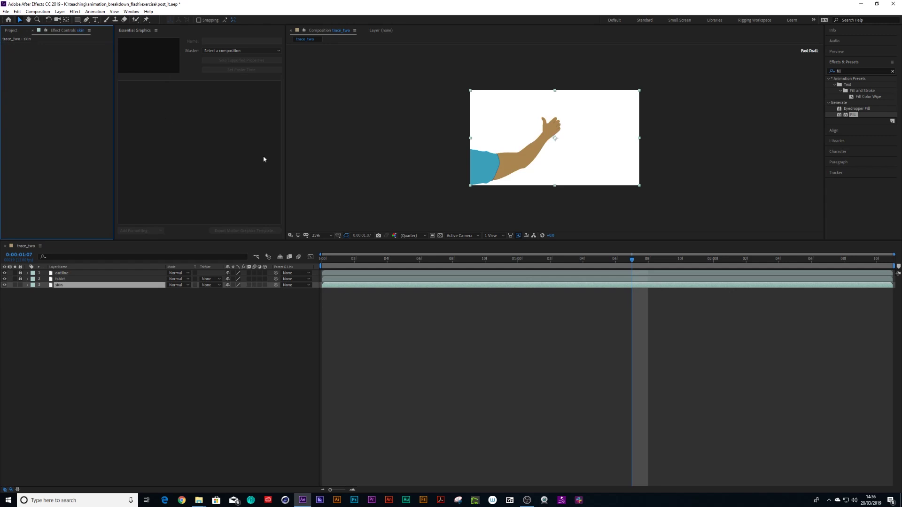
Step: Create a new composition from the trace_two composition so that it is nested as a single layer
left_click(10, 30)
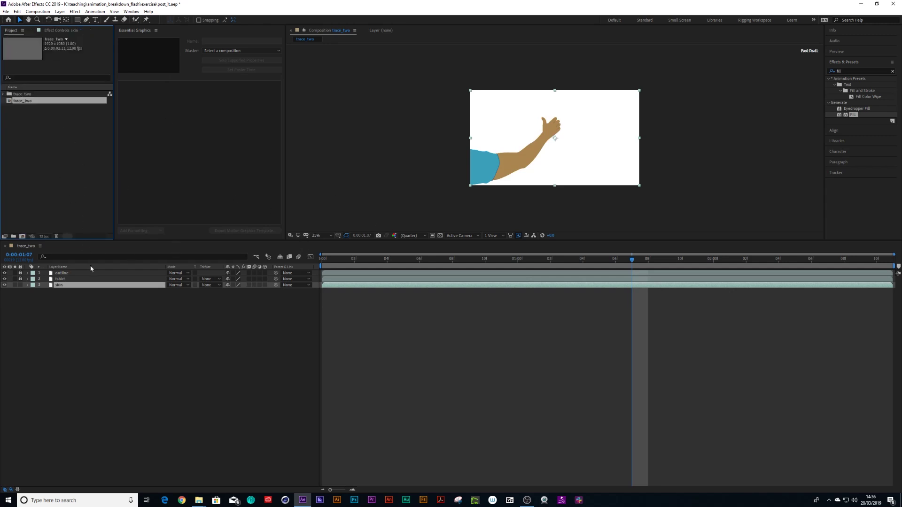
left_click_drag(27, 101, 22, 237)
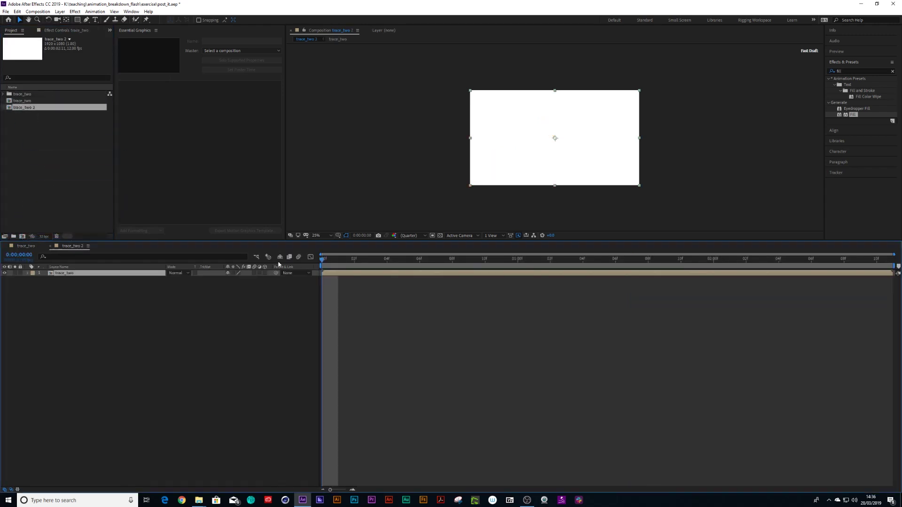
Step: Split the nested trace_two layer at 0:00:00:08 and delete the part before it
left_click_drag(364, 266, 457, 279)
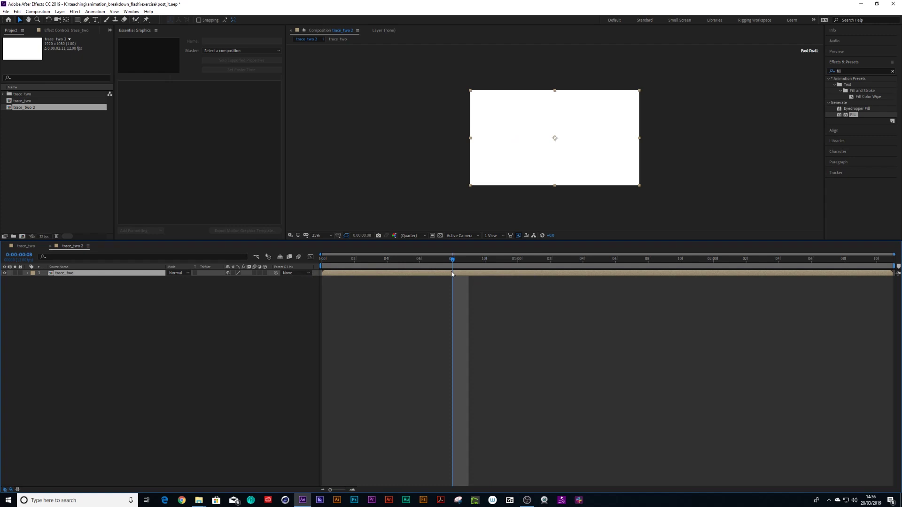
key("ctrl+shift+c")
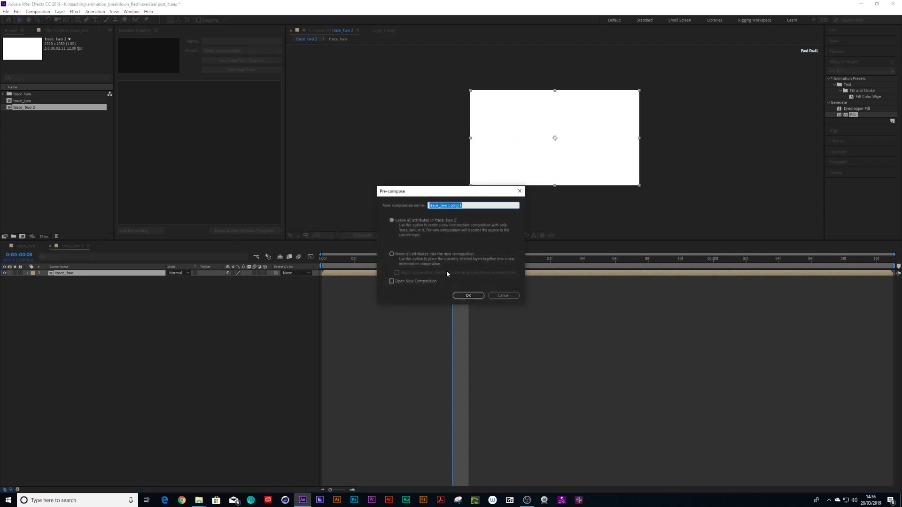
left_click(507, 295)
key("ctrl+shift+d")
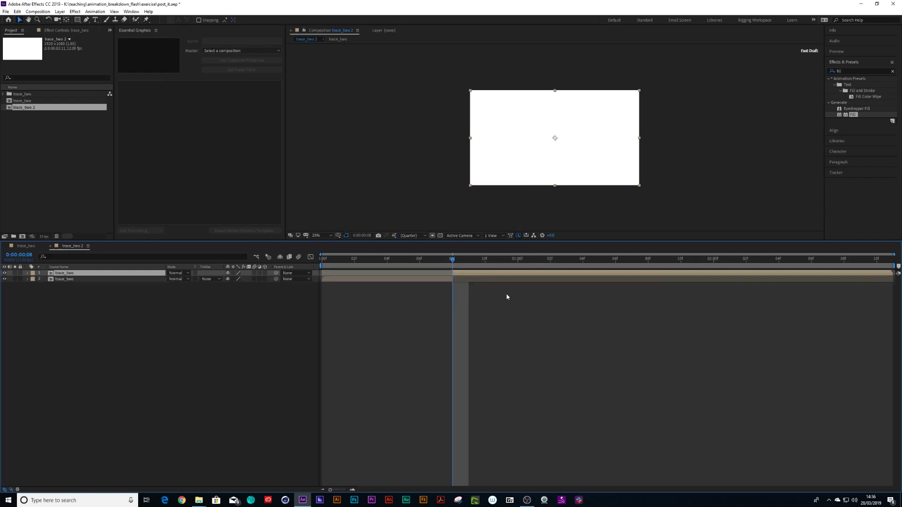
key("ctrl+z")
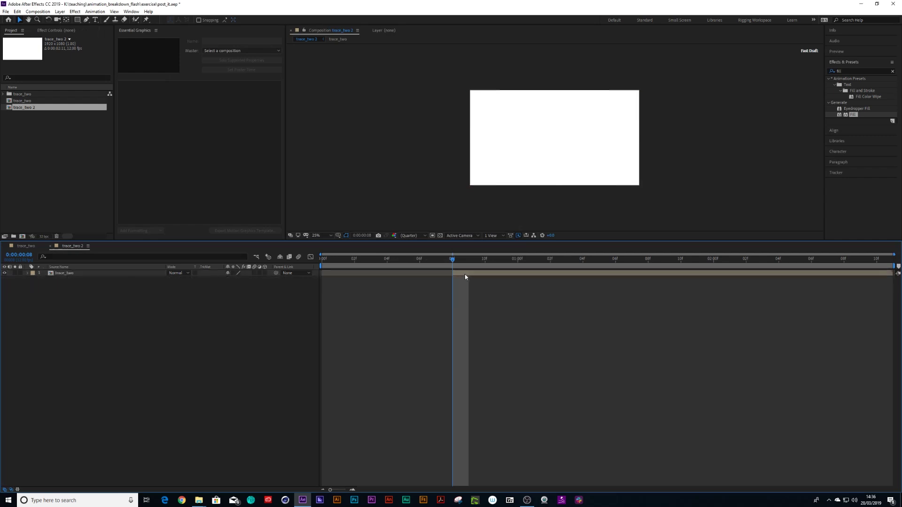
Step: Slide the trimmed trace_two layer to start at 0:00:00:00, split it at 0:00:01:08 and delete the remainder
left_click_drag(335, 261, 652, 279)
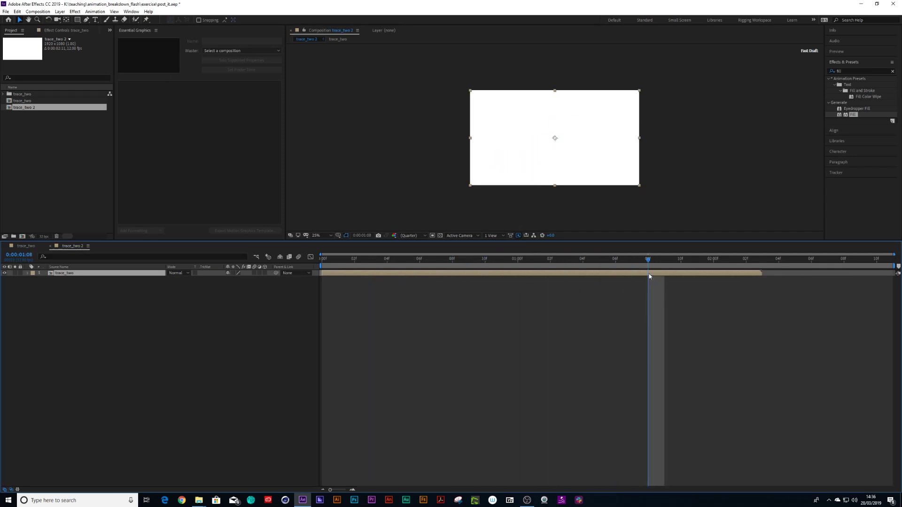
key("ctrl+shift+d")
key("Delete")
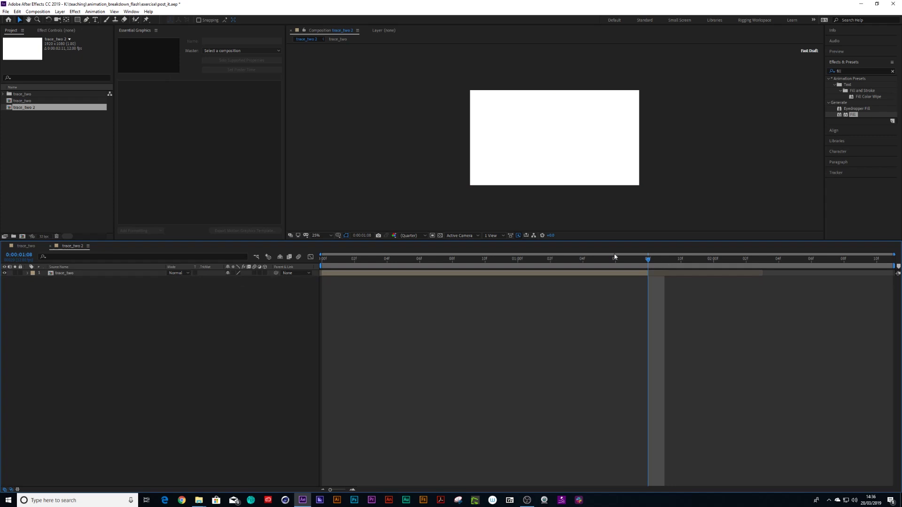
left_click_drag(376, 258, 486, 281)
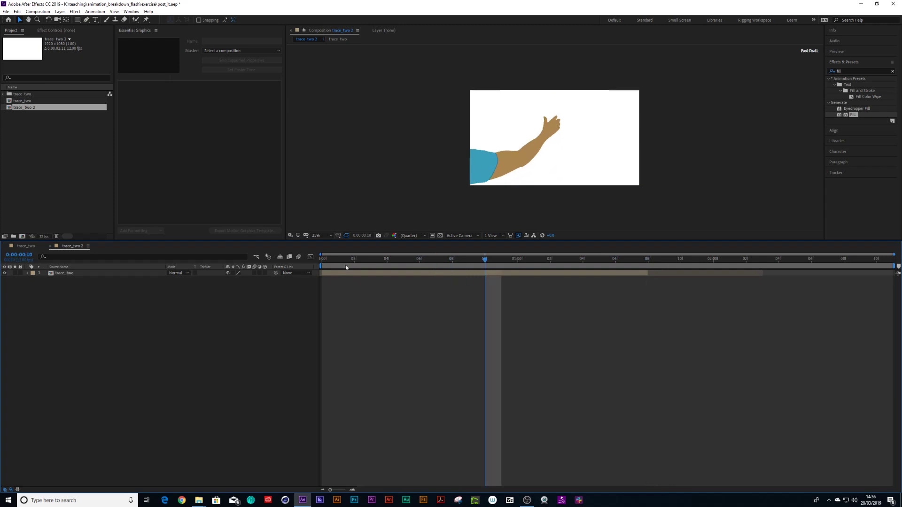
Step: Import first_post_it.ai as footage and add it to the trace_two 2 composition above the arm layer
double_click(42, 132)
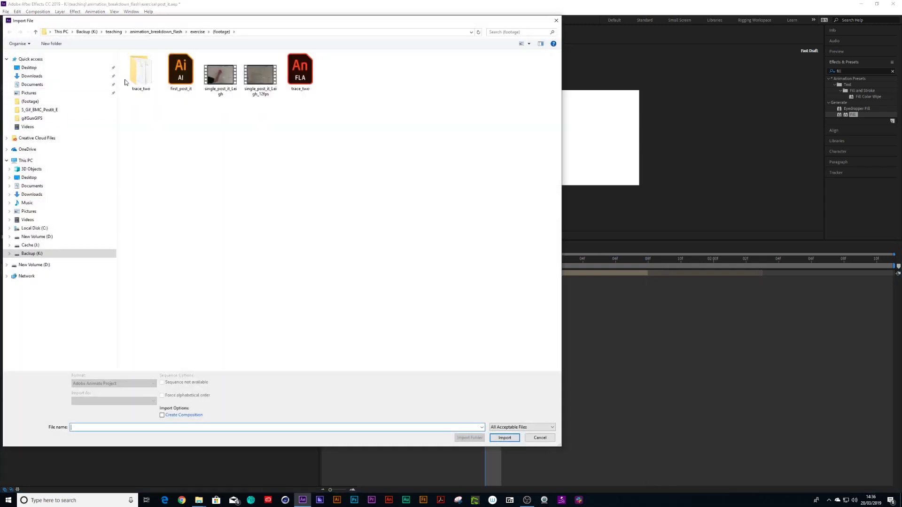
left_click(193, 84)
left_click(504, 438)
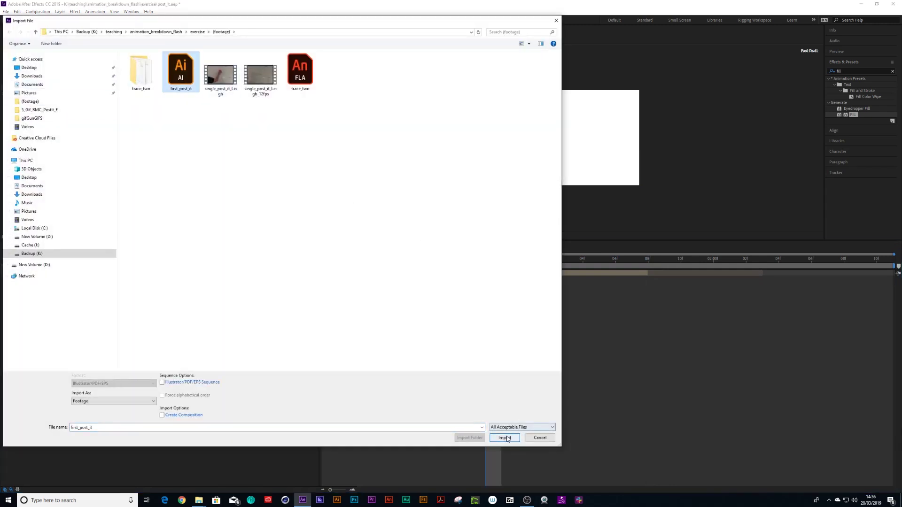
left_click_drag(19, 94, 67, 275)
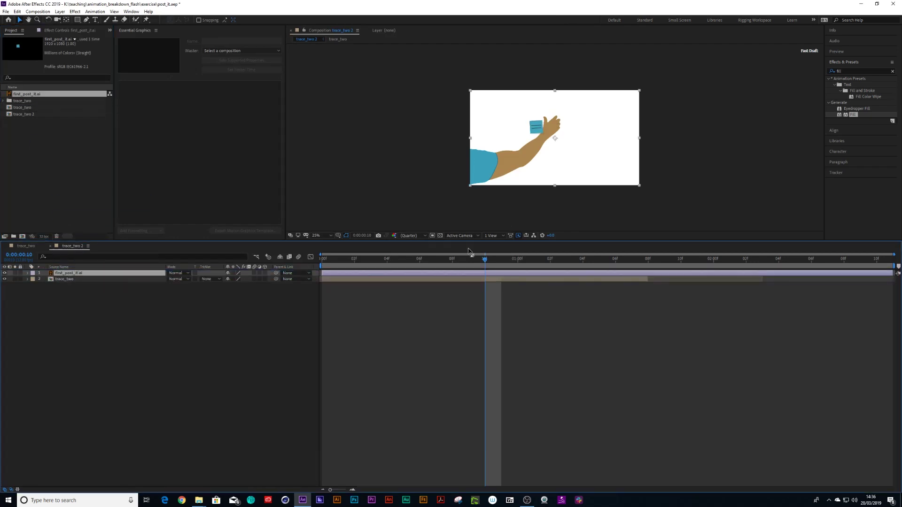
Step: Stack the trace_two layer above first_post_it.ai and reposition the arm so the hand covers the post-it between 0:00:01:01 and 0:00:01:04
left_click(484, 280)
left_click_drag(485, 261, 530, 270)
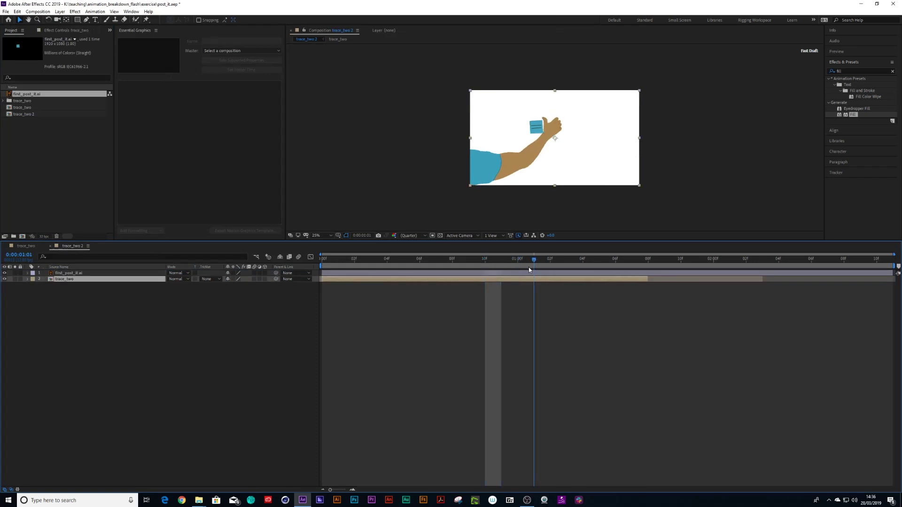
left_click_drag(64, 280, 61, 275)
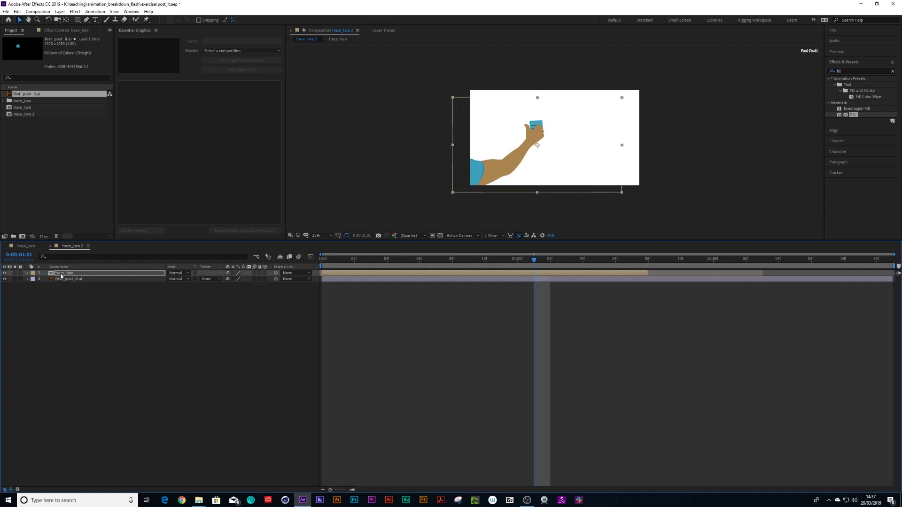
mouse_move(536, 262)
left_mouse_down()
mouse_move(568, 266)
mouse_move(545, 267)
left_mouse_up()
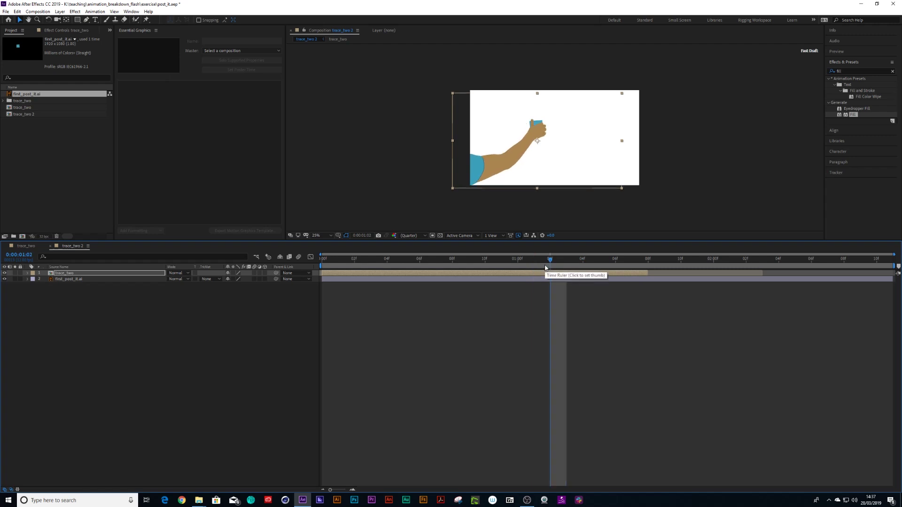
left_click_drag(545, 268, 579, 295)
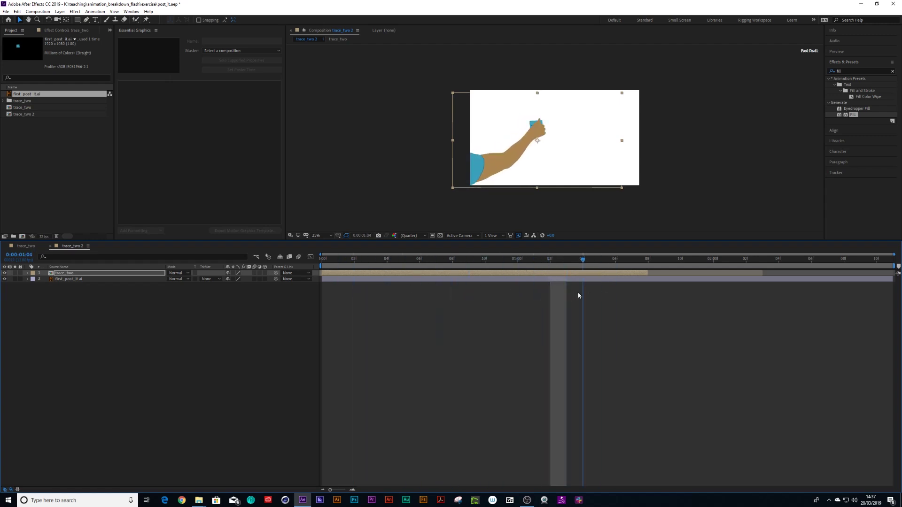
key("period")
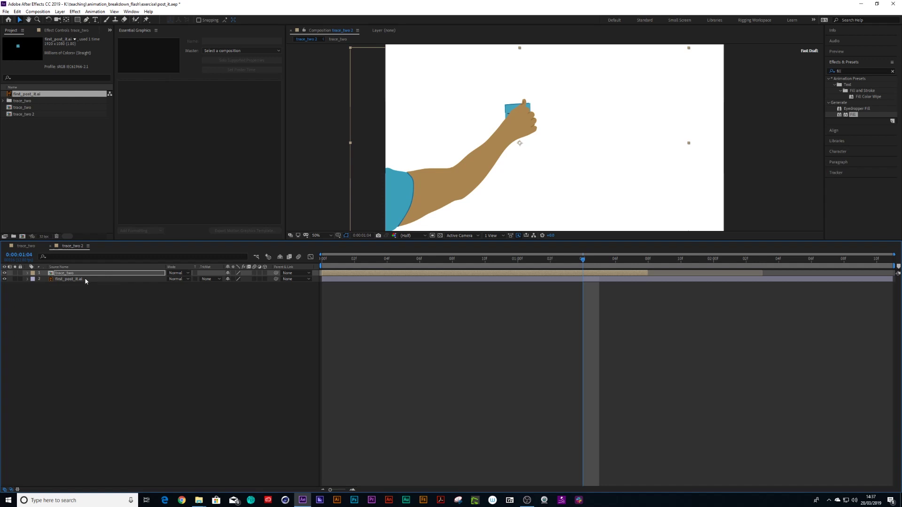
Step: Add Position, Scale and Rotation keyframes to the first_post_it.ai layer at 0:00:00:00 and reveal all three together
left_click(57, 280)
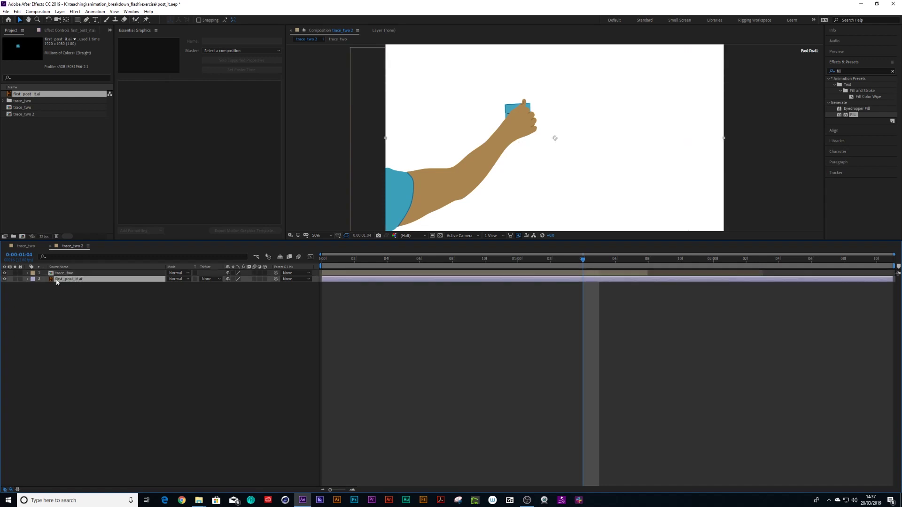
key("p")
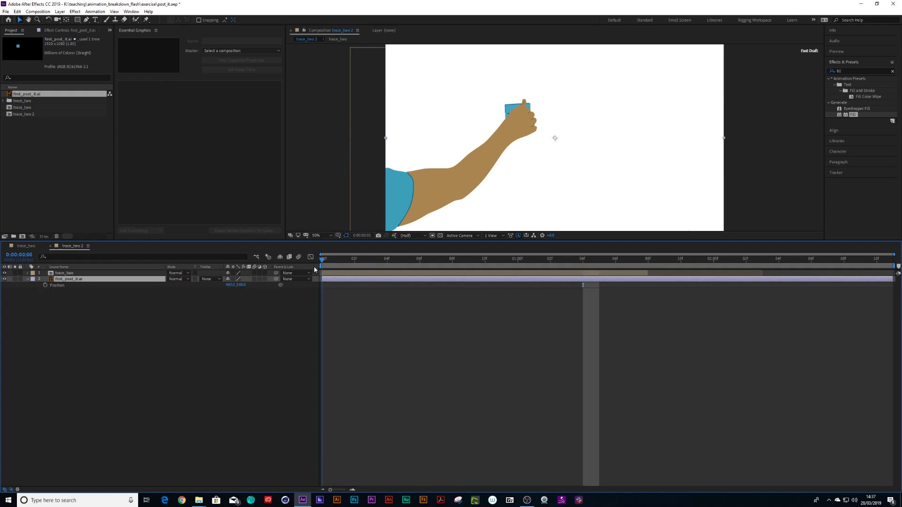
key("Home")
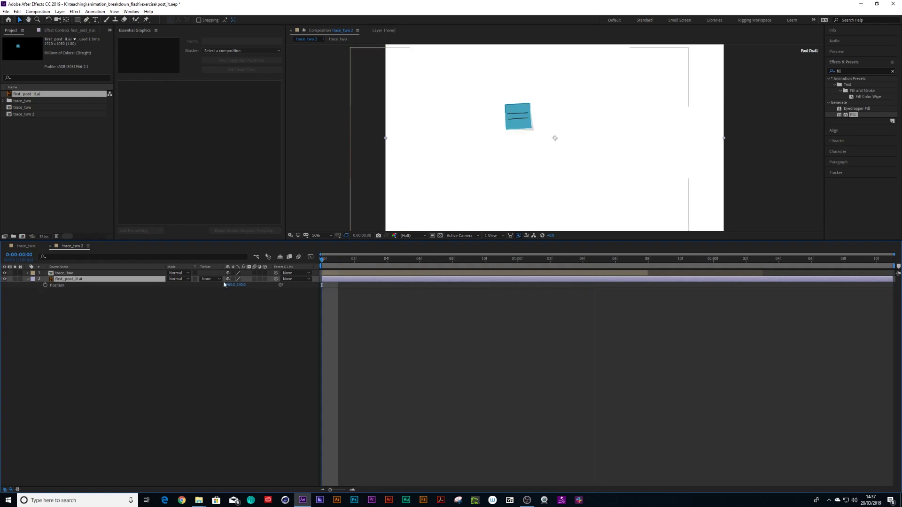
left_click(45, 285)
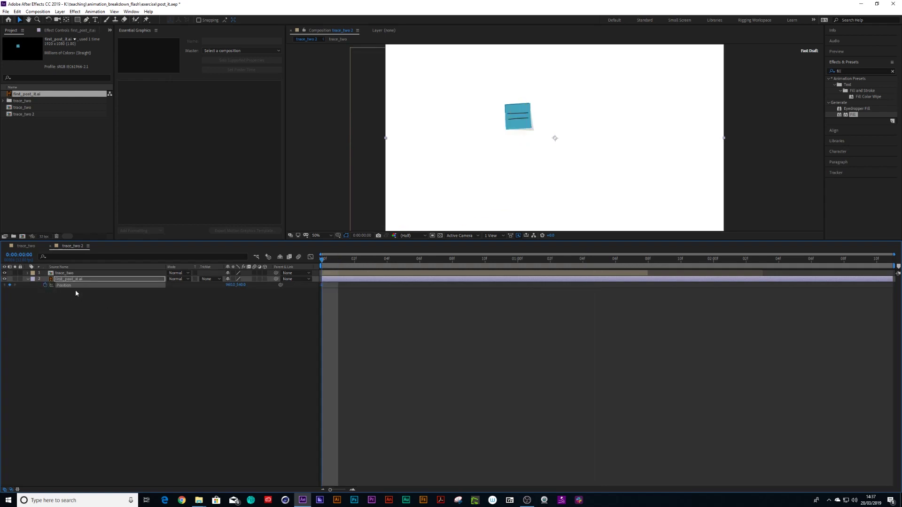
key("s")
left_click(45, 285)
key("r")
left_click(45, 286)
key("u")
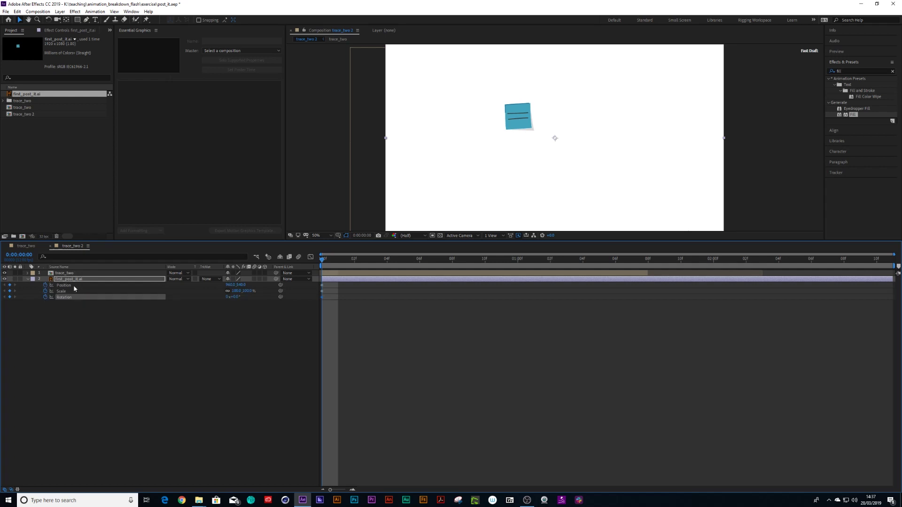
left_click_drag(329, 284, 322, 301)
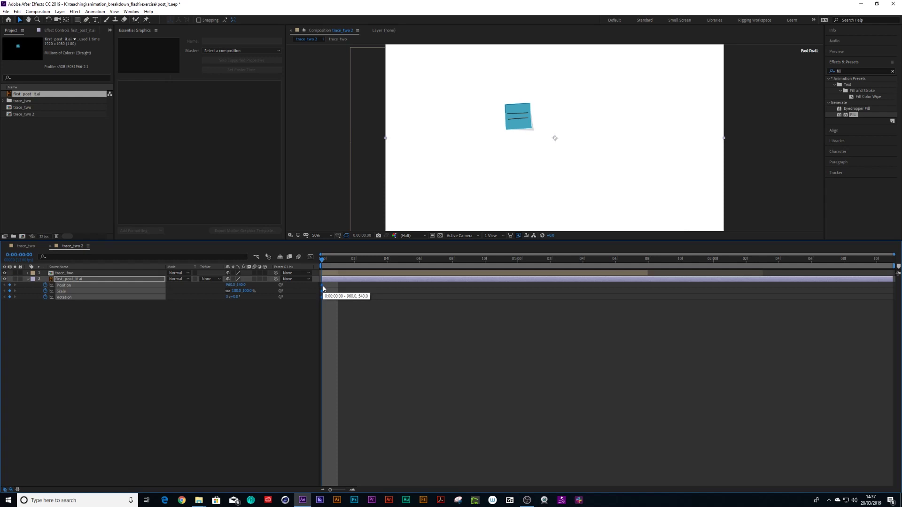
key("Page_Down")
key("Page_Up")
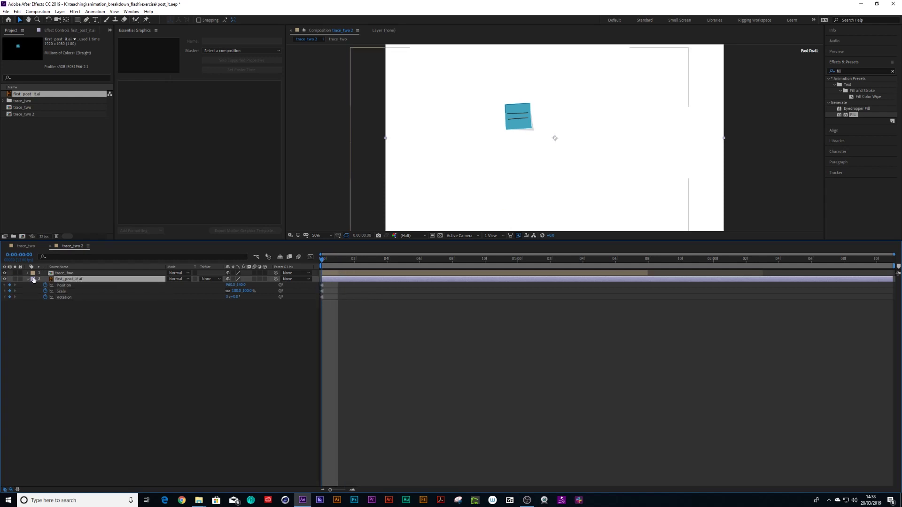
Step: Move the anchor point of the first_post_it.ai layer to the centre of the post-it
key("y")
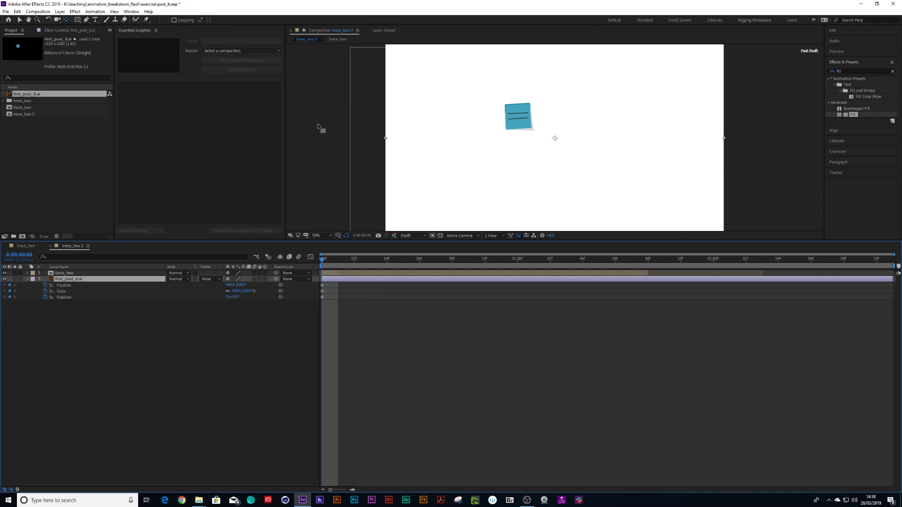
left_click_drag(556, 139, 519, 118)
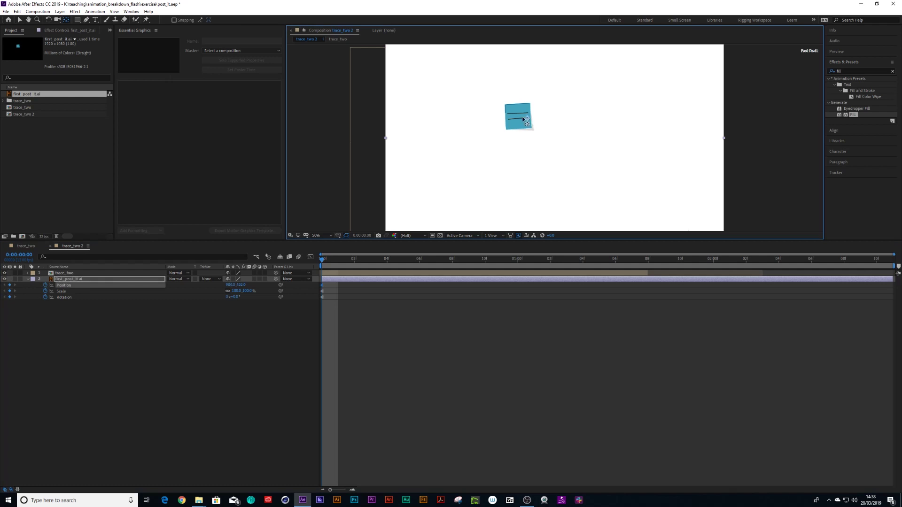
left_click_drag(519, 116, 517, 117)
Step: At 0:00:00:01, add Position, Scale and Rotation keyframes to first_post_it.ai and nudge the post-it down and left behind the hand
left_click_drag(323, 266, 342, 275)
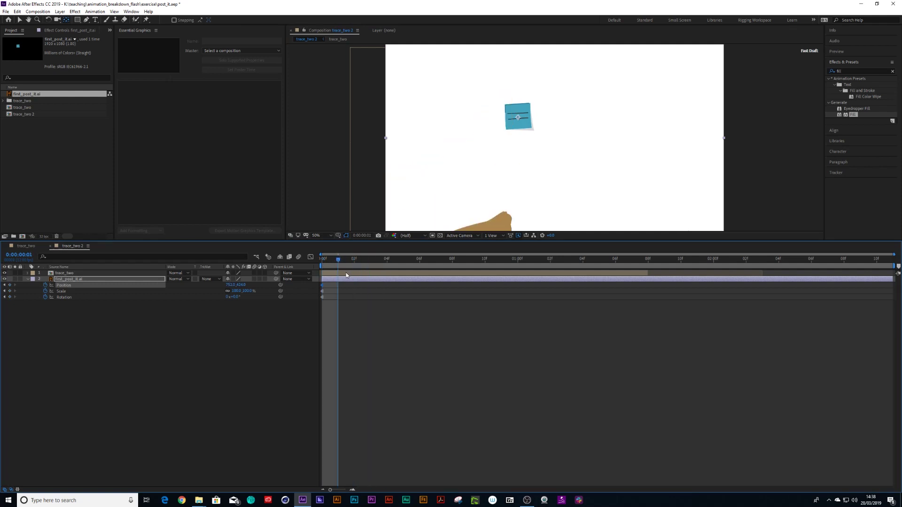
left_click_drag(10, 286, 9, 301)
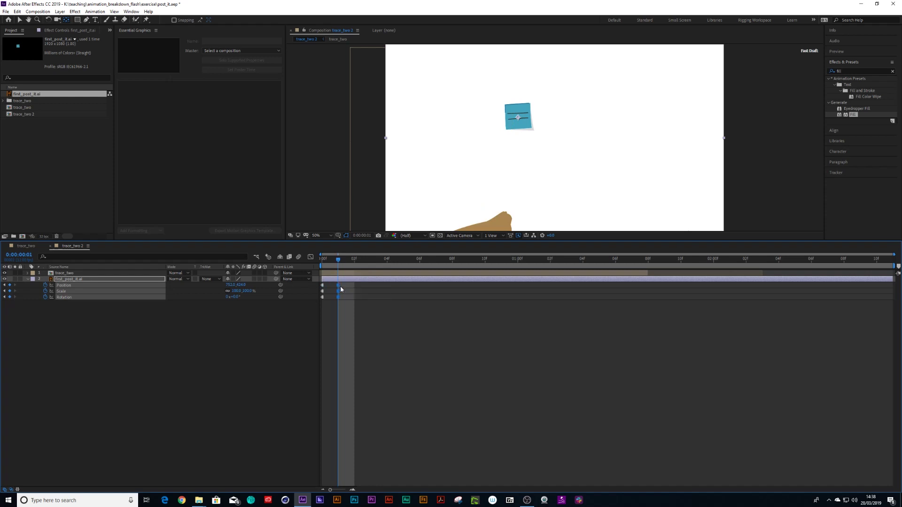
key("shift+Down")
key("shift+Down")
key("shift+Down")
key("shift+Down")
key("shift+Down")
key("shift+Down")
key("shift+Down")
key("shift+Down")
key("shift+Down")
key("shift+Down")
key("shift+Down")
key("shift+Down")
key("shift+Down")
key("shift+Down")
key("shift+Down")
key("shift+Down")
key("shift+Down")
key("shift+Down")
key("shift+Down")
key("shift+Down")
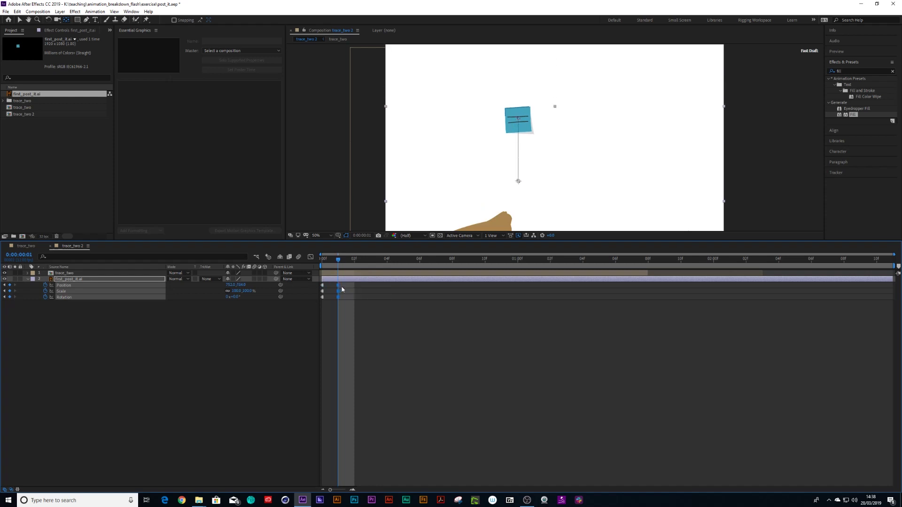
key("shift+Left")
key("shift+Left")
key("shift+Left")
key("shift+Left")
key("shift+Left")
key("shift+Left")
key("shift+Left")
key("shift+Up")
key("shift+Up")
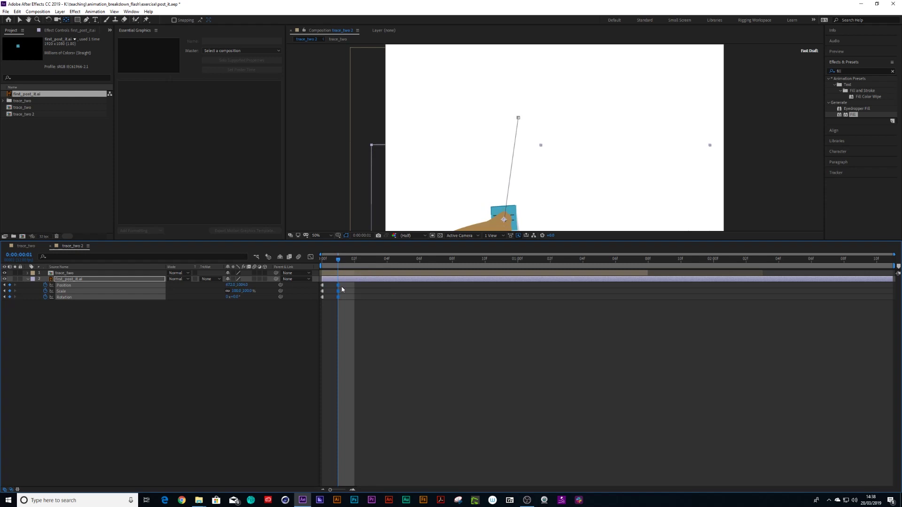
key("shift+Left")
Step: At 0:00:00:02, move the first_post_it.ai post-it up and slightly right to the hand, to a position of about 708, 684
left_click(346, 264)
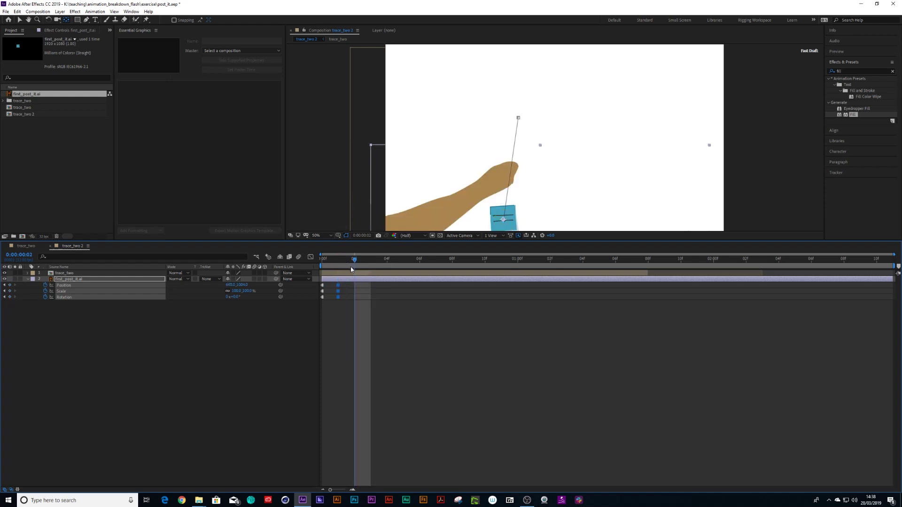
key("shift+Up")
key("shift+Up")
key("shift+Up")
key("shift+Up")
key("shift+Up")
key("shift+Up")
key("shift+Up")
key("shift+Up")
key("shift+Up")
key("shift+Up")
key("shift+Up")
key("shift+Up")
key("shift+Up")
key("shift+Up")
key("shift+Up")
key("shift+Up")
key("shift+Up")
key("shift+Right")
key("shift+Right")
key("shift+Right")
key("shift+Right")
key("shift+Right")
key("shift+Up")
key("shift+Up")
key("shift+Up")
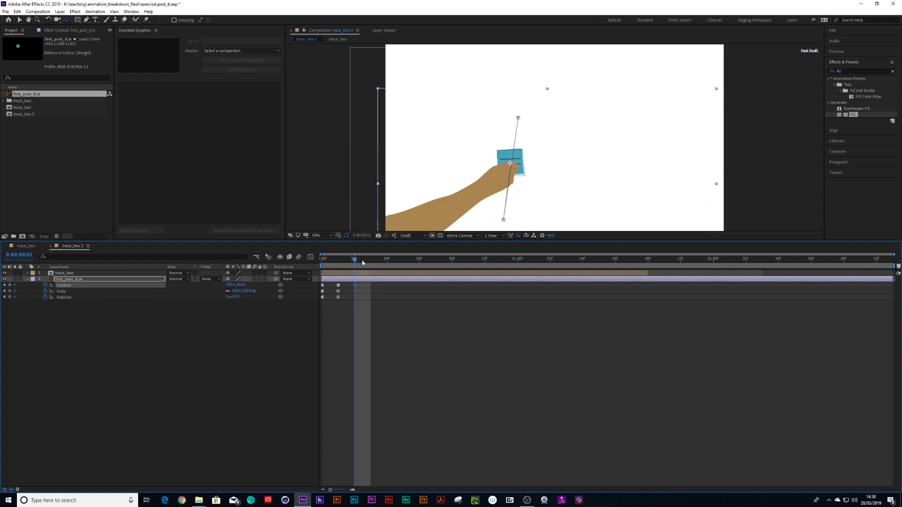
Step: At 0:00:00:03, move the post-it up and left to follow the hand, to a position of about 648, 404
left_click(371, 262)
key("shift+Up")
key("shift+Up")
key("shift+Up")
key("shift+Up")
key("shift+Up")
key("shift+Up")
key("shift+Up")
key("shift+Up")
key("shift+Up")
key("shift+Up")
key("shift+Up")
key("shift+Up")
key("shift+Up")
key("shift+Up")
key("shift+Left")
key("shift+Left")
key("shift+Left")
key("shift+Left")
key("shift+Left")
key("shift+Up")
key("shift+Up")
key("shift+Up")
key("shift+Up")
key("shift+Up")
key("shift+Up")
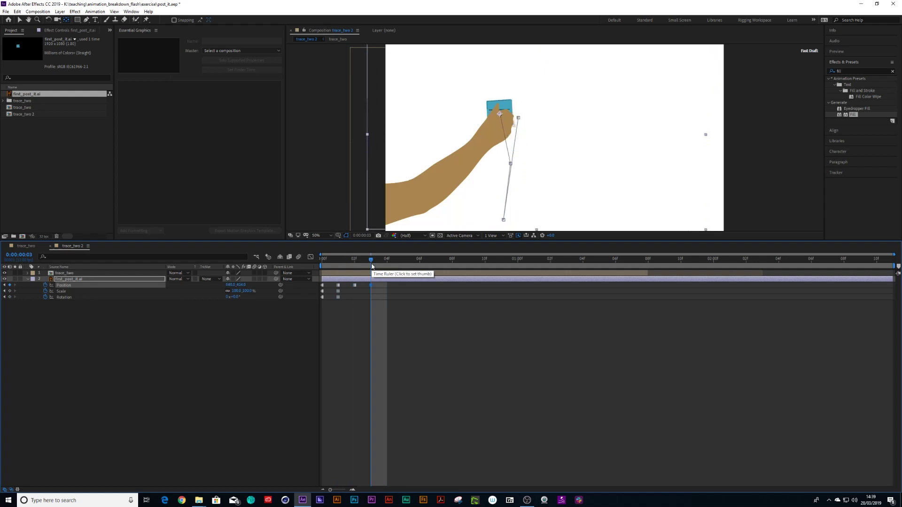
Step: At 0:00:00:04, nudge the post-it up and slightly right behind the fingers, to a position of about 668, 344
left_click(383, 262)
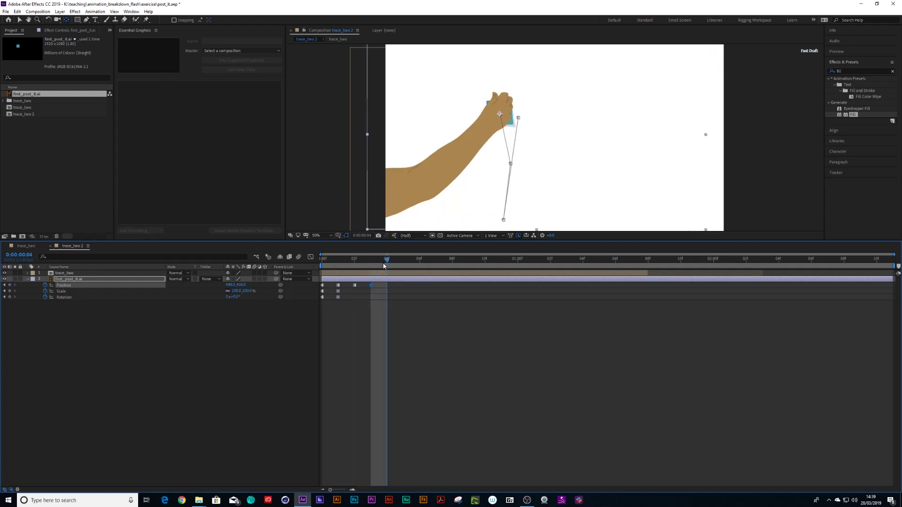
key("shift+Up")
key("shift+Up")
key("shift+Up")
key("shift+Right")
key("shift+Right")
key("shift+Up")
key("shift+Up")
key("shift+Up")
Step: At 0:00:00:05, nudge the post-it up and a touch right behind the hand, to a position of about 674, 304
left_click(409, 266)
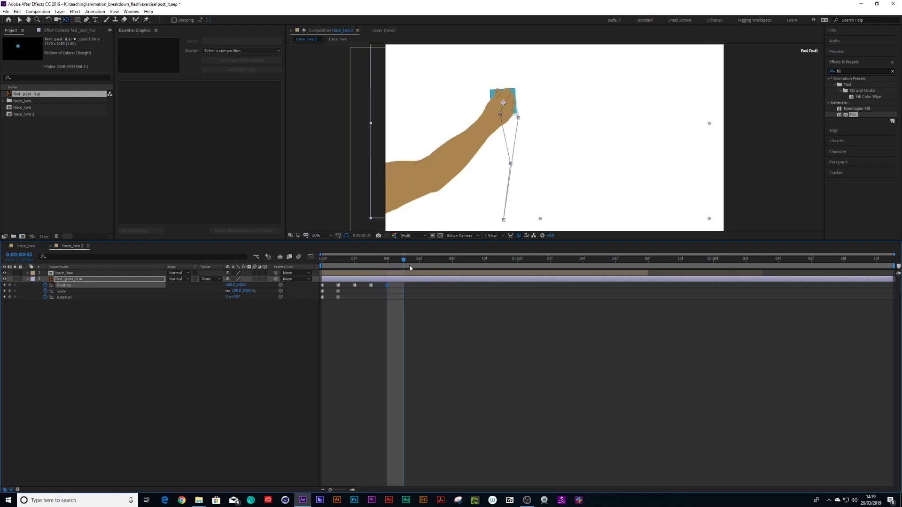
key("shift+Up")
key("shift+Up")
key("shift+Up")
key("shift+Up")
key("Right")
key("Right")
key("Right")
key("Right")
key("Right")
key("Right")
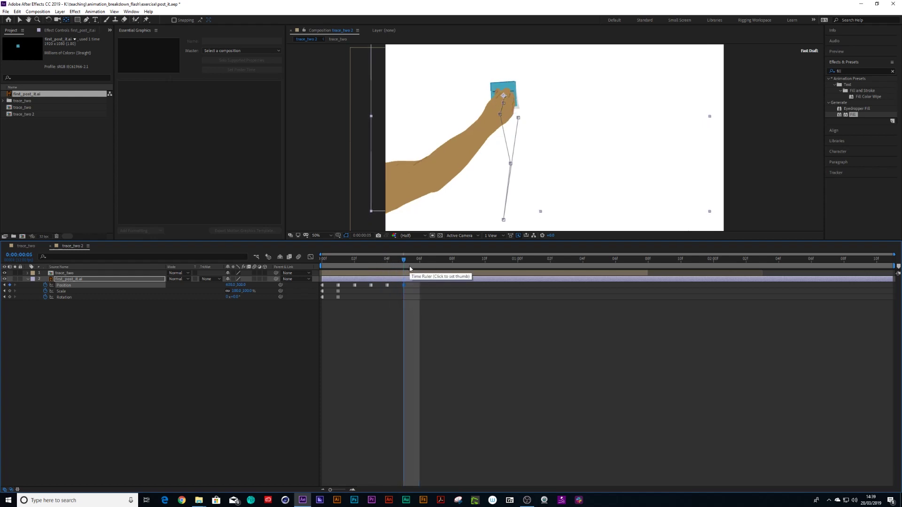
Step: At 0:00:00:06, nudge the post-it right and down with the hand, to a position of about 694, 324
left_click(422, 265)
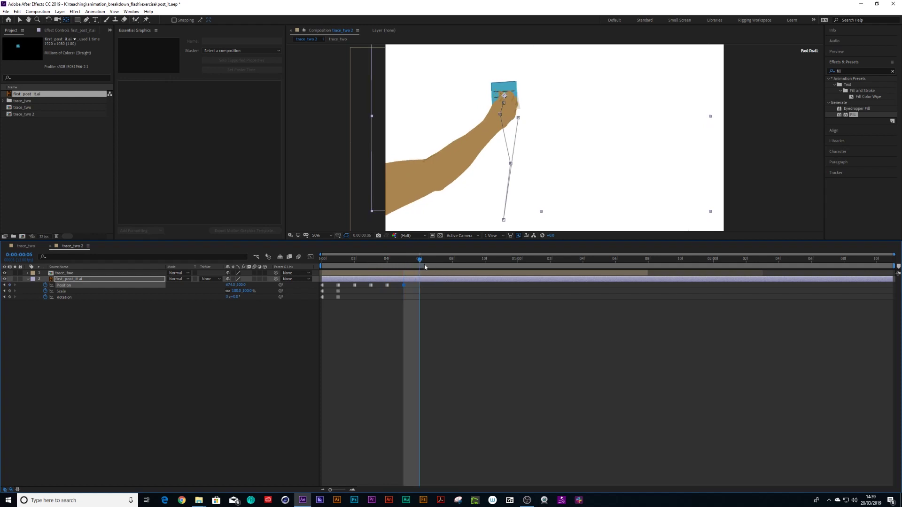
key("shift+Right")
key("shift+Right")
key("shift+Down")
key("shift+Down")
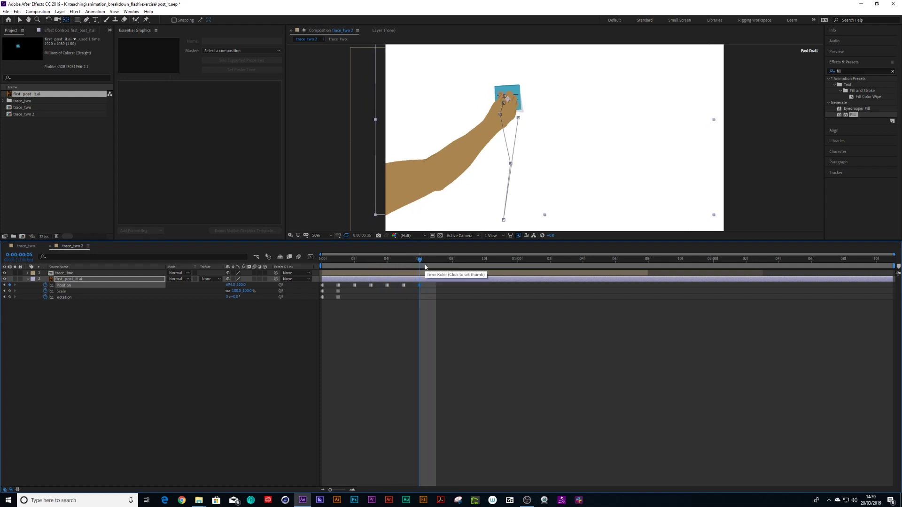
Step: At 0:00:00:07, nudge the post-it down and slightly right to match the hand, to a position of about 708, 346
left_click(436, 266)
key("shift+Down")
key("shift+Down")
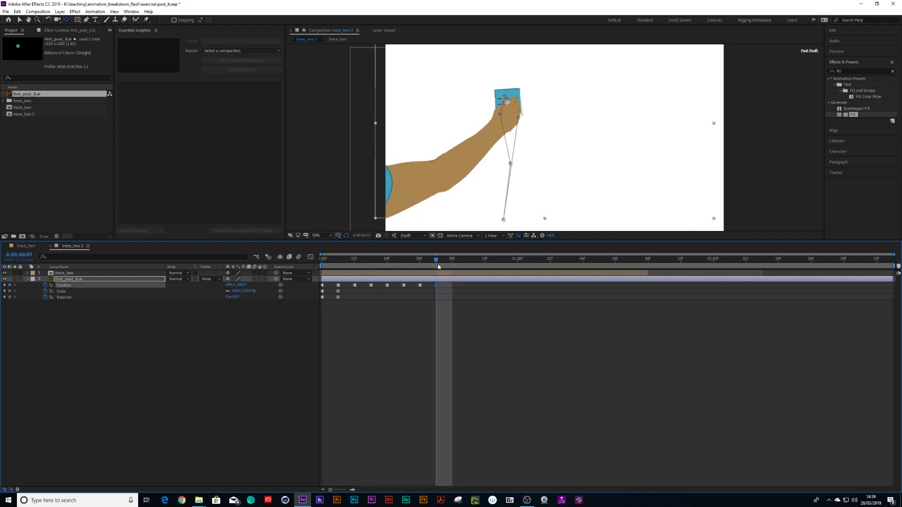
key("shift+Right")
key("Down")
key("Down")
key("Down")
key("Down")
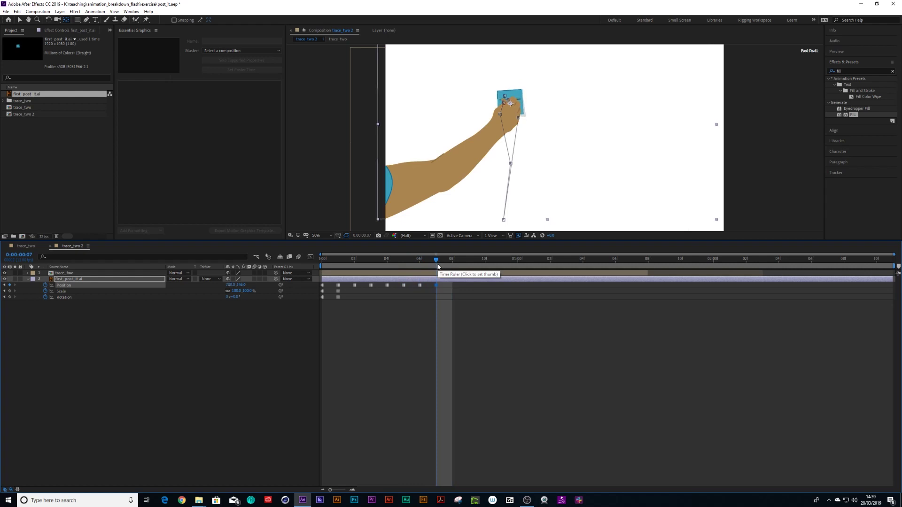
Step: Try to match the post-it to the hand at 0:00:00:08 by nudging it down and sideways
left_click(450, 266)
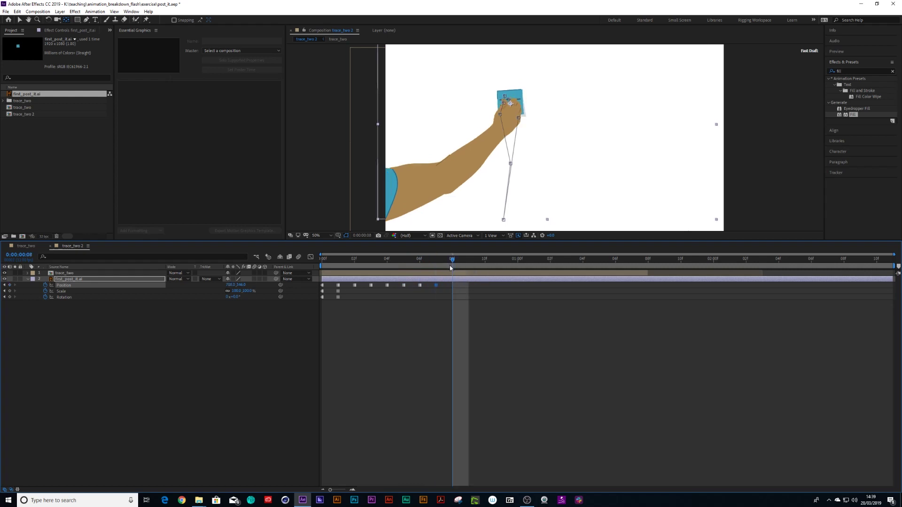
key("shift+Down")
key("shift+Down")
key("shift+Right")
key("shift+Right")
key("shift+Right")
key("shift+Right")
key("shift+Left")
key("shift+Left")
key("shift+Left")
key("shift+Left")
Step: Copy the Position, Scale and Rotation keyframes at 0:00:00:00 to 0:00:00:08 and preview the animation
left_click_drag(327, 286, 319, 300)
key("ctrl+c")
key("ctrl+v")
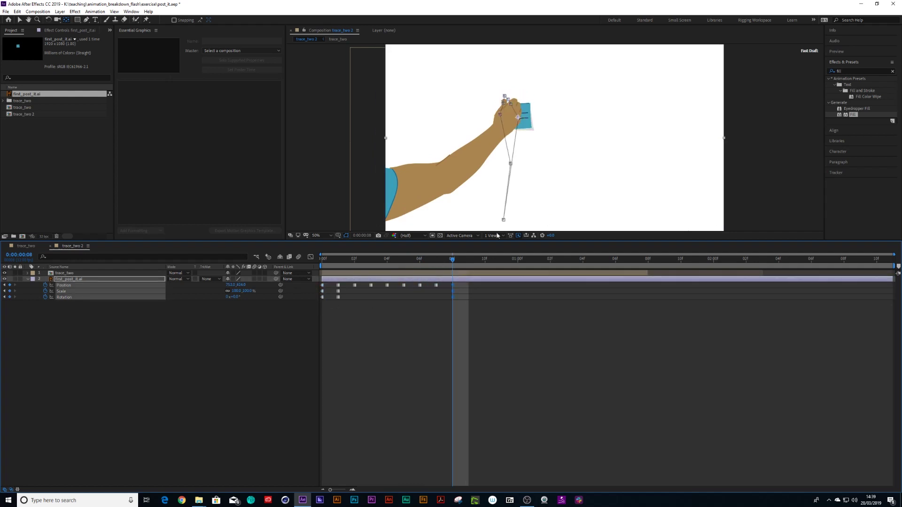
key("space")
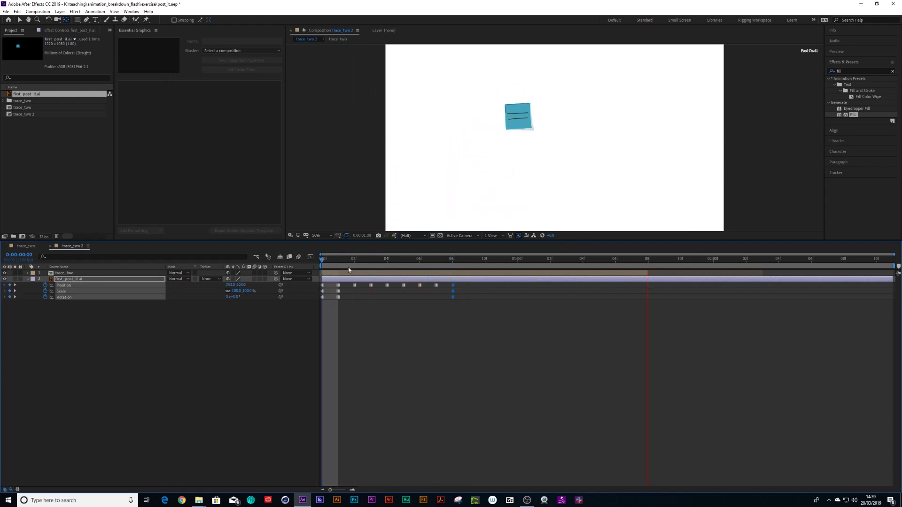
key("space")
Step: Delete the first_post_it.ai keyframes at 0:00:00:00 and add new Position, Scale and Rotation keyframes on that frame
left_click_drag(327, 283, 318, 300)
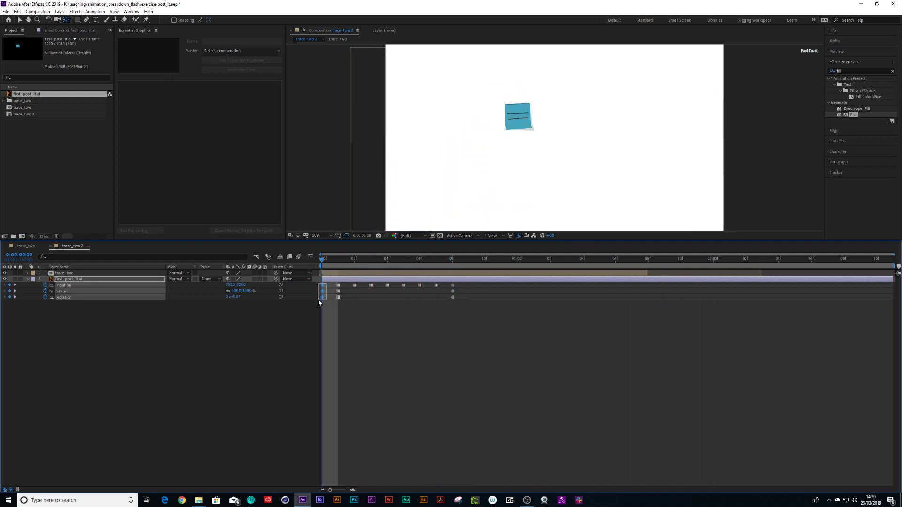
key("Delete")
mouse_move(322, 260)
left_mouse_down()
mouse_move(353, 268)
mouse_move(314, 271)
left_mouse_up()
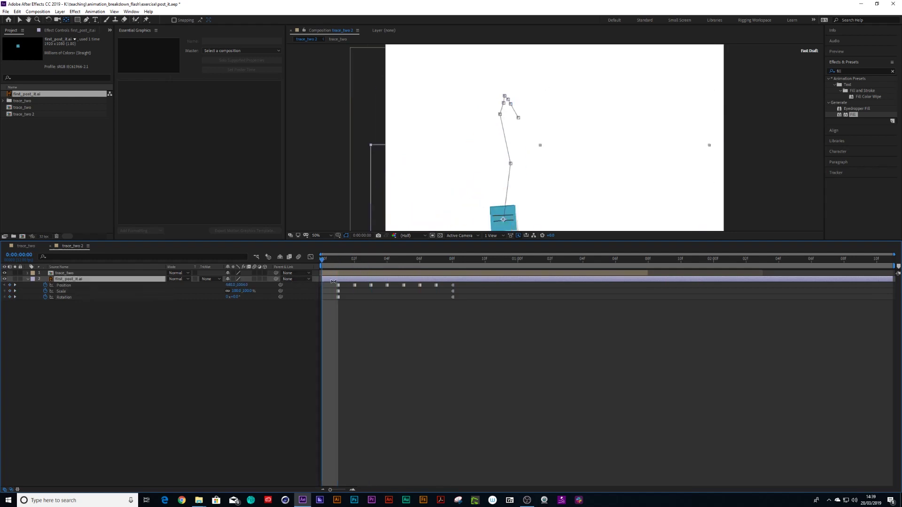
left_click(9, 285)
left_click(10, 291)
left_click(10, 297)
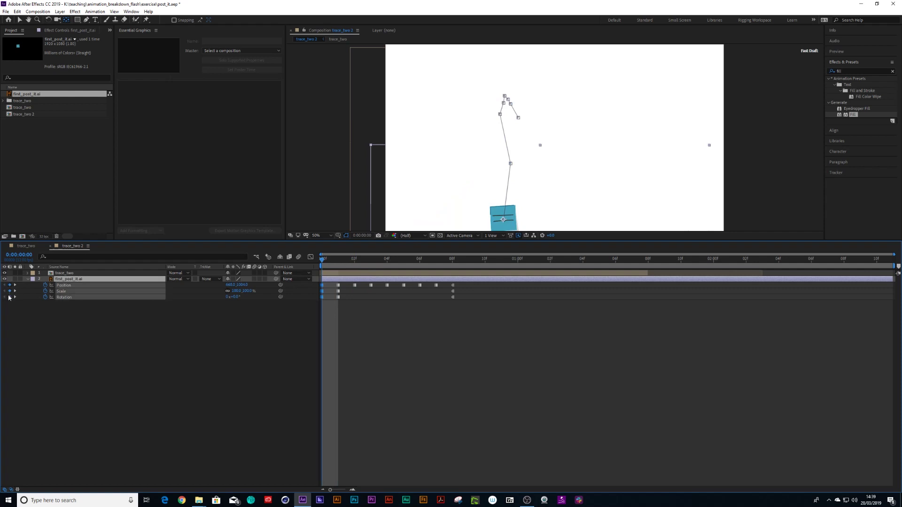
Step: At 0:00:00:00, move the post-it down and left out of the frame, to about 588, 1204, and preview the animation
key("comma")
key("shift+Down")
key("shift+Down")
key("shift+Down")
key("shift+Down")
key("shift+Down")
key("shift+Left")
key("shift+Left")
key("period")
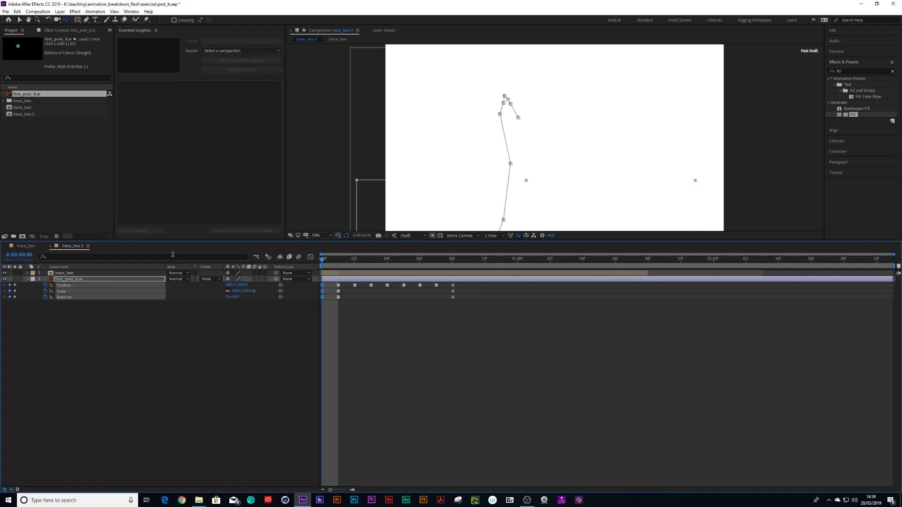
key("space")
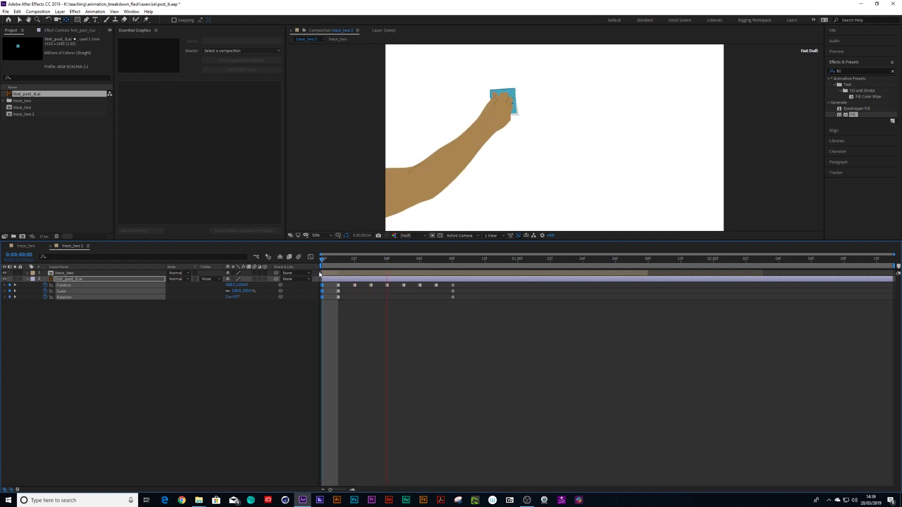
left_click(339, 267)
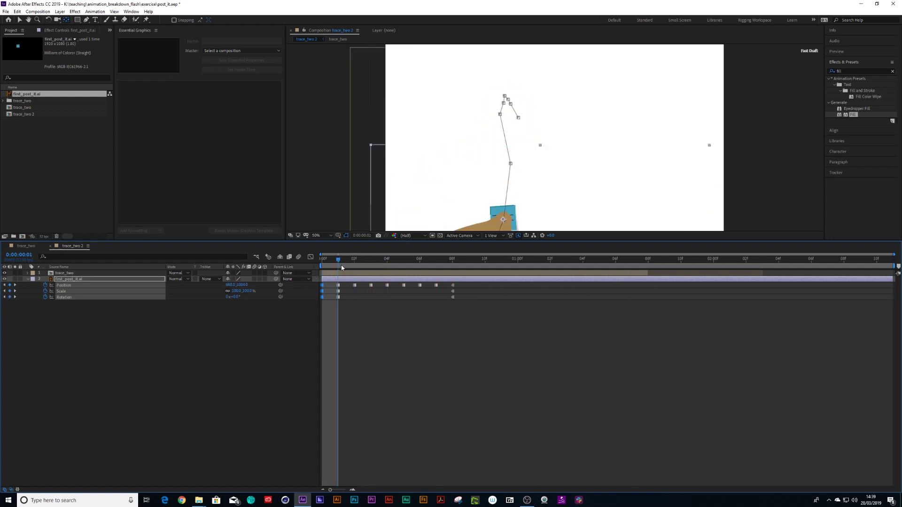
key("space")
key("space")
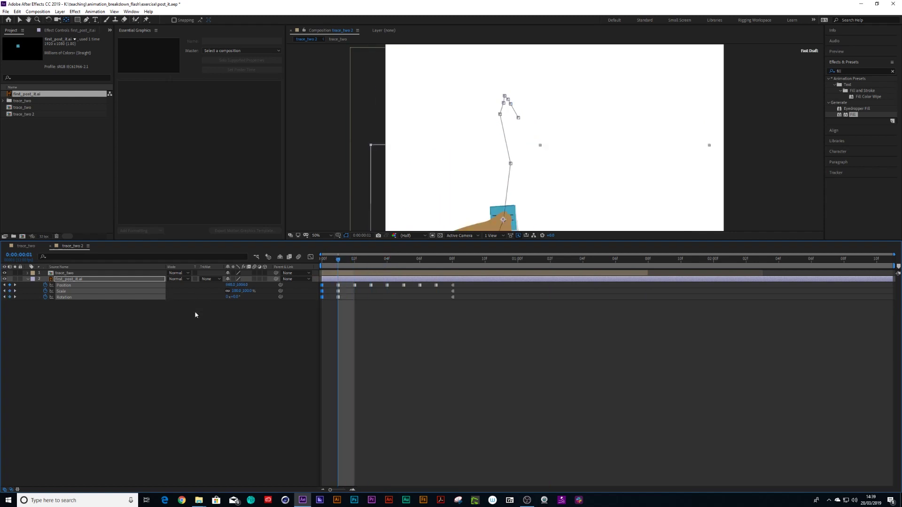
Step: At 0:00:00:01, unlink the post-it's scale proportions and reduce only its horizontal scale to about 64%
left_click(174, 309)
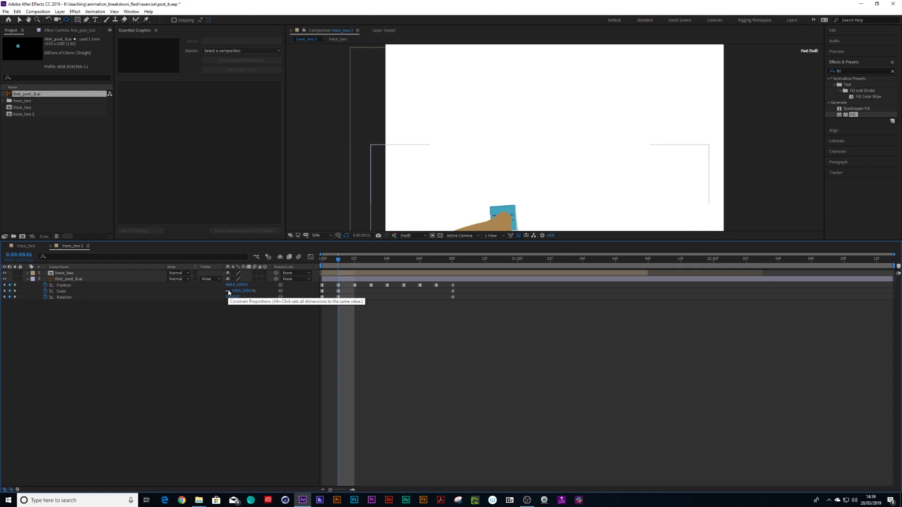
left_click_drag(237, 291, 234, 301)
key("ctrl+z")
key("ctrl+z")
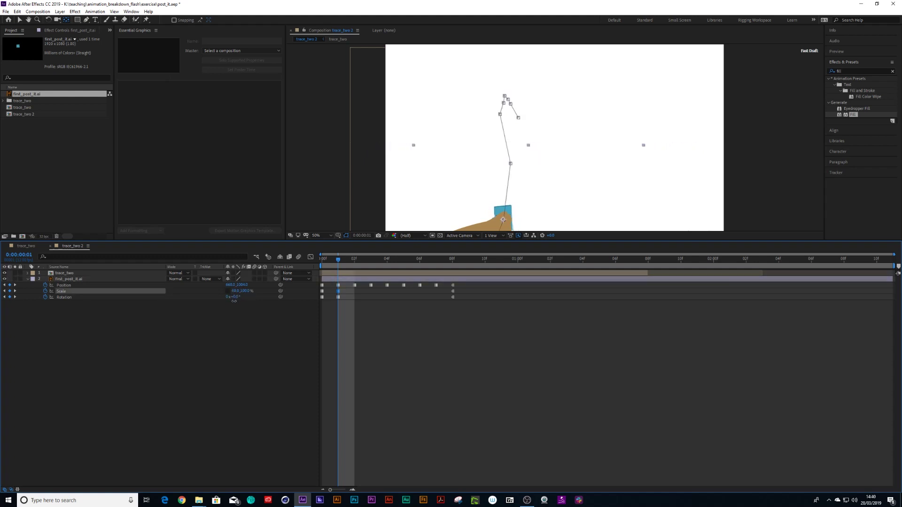
Step: Set the post-it's horizontal scale to 100% at 0:00:00:07 and 70% at 0:00:00:06, and preview the animation
left_click_drag(335, 263, 440, 283)
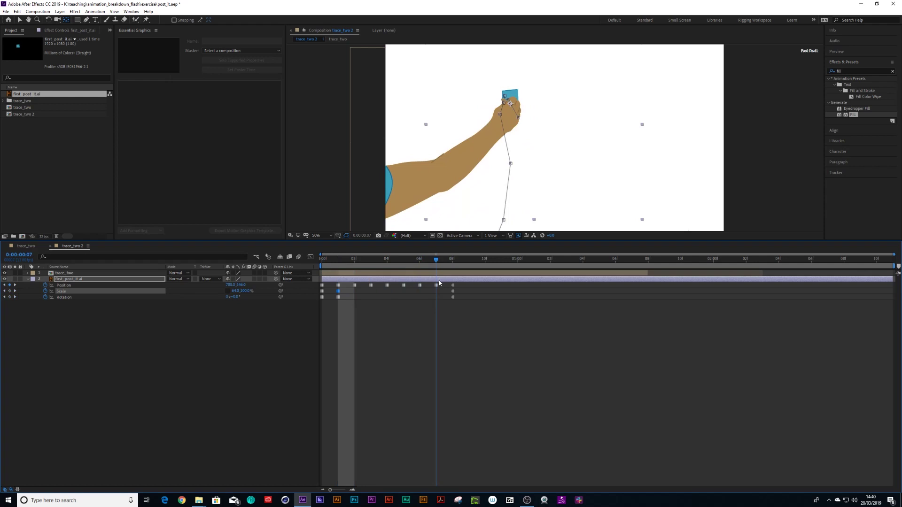
left_click(236, 291)
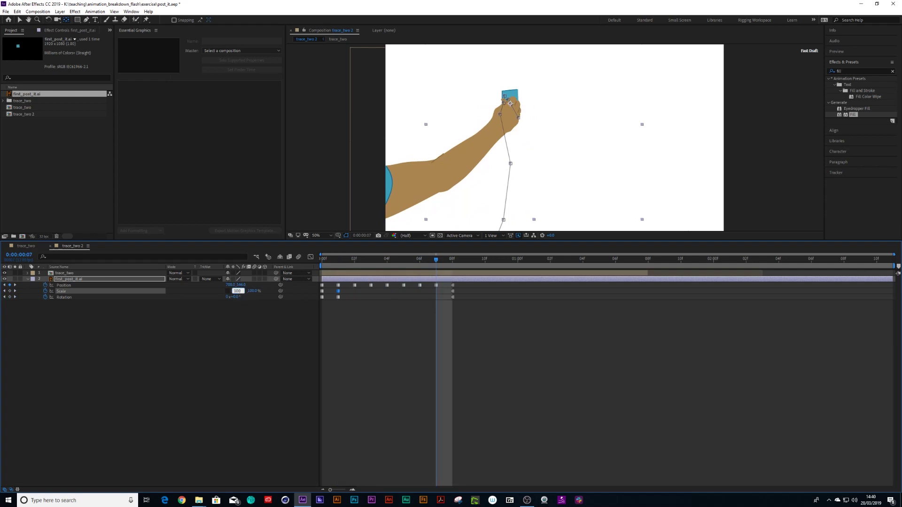
key("Return")
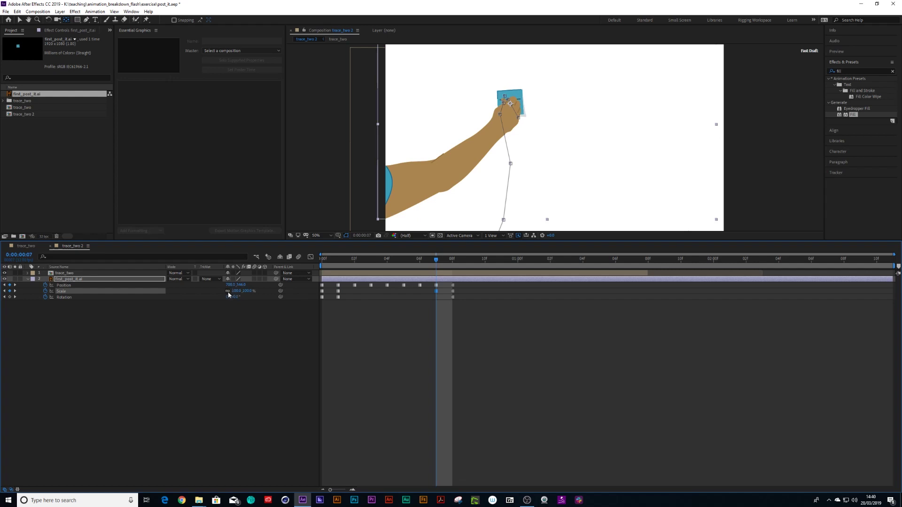
left_click_drag(436, 259, 420, 259)
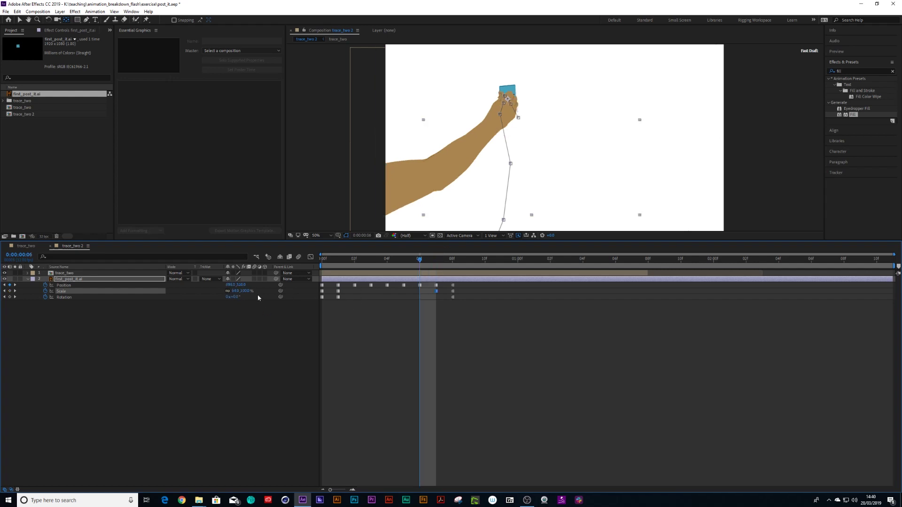
left_click(234, 291)
type("70")
key("Return")
key("space")
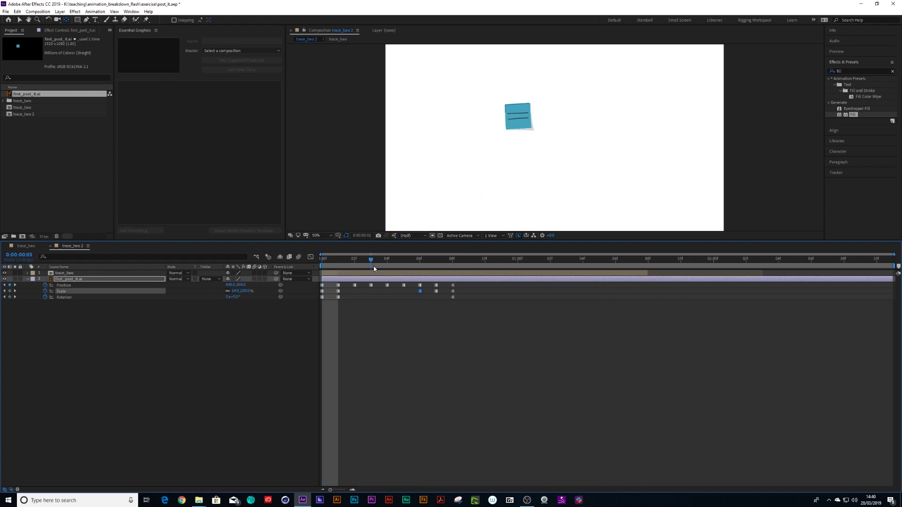
key("space")
Step: Rotate the post-it to about -19° and nudge it left at 0:00:00:01, and rotate it to about 11° at 0:00:00:05
left_click_drag(318, 274, 340, 278)
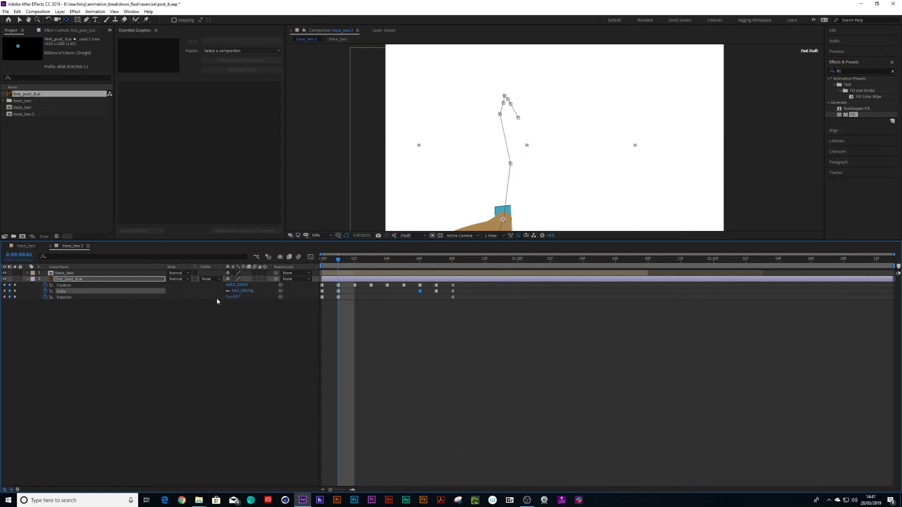
left_click_drag(235, 297, 229, 297)
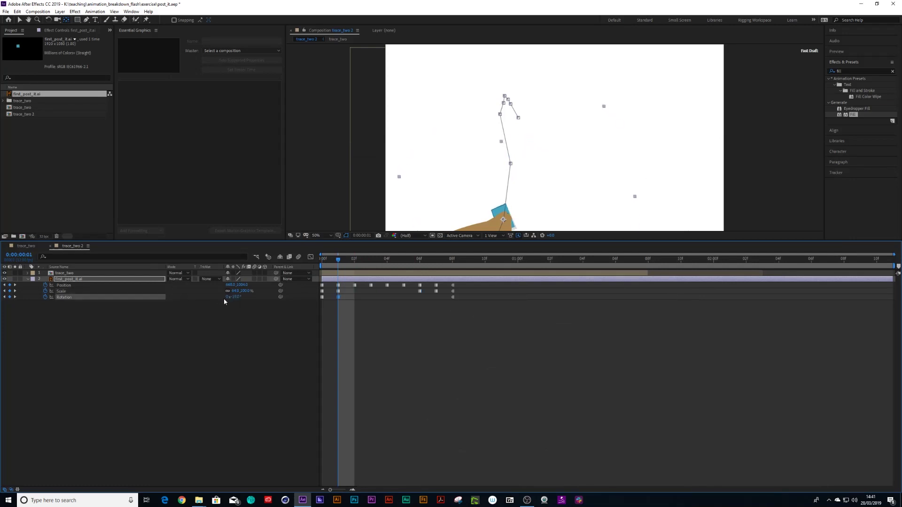
key("shift+Left")
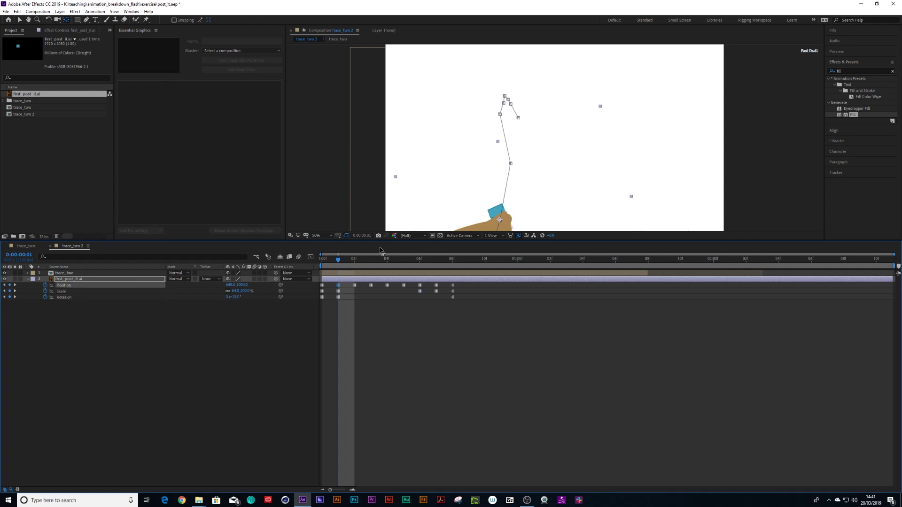
left_click_drag(345, 265, 397, 267)
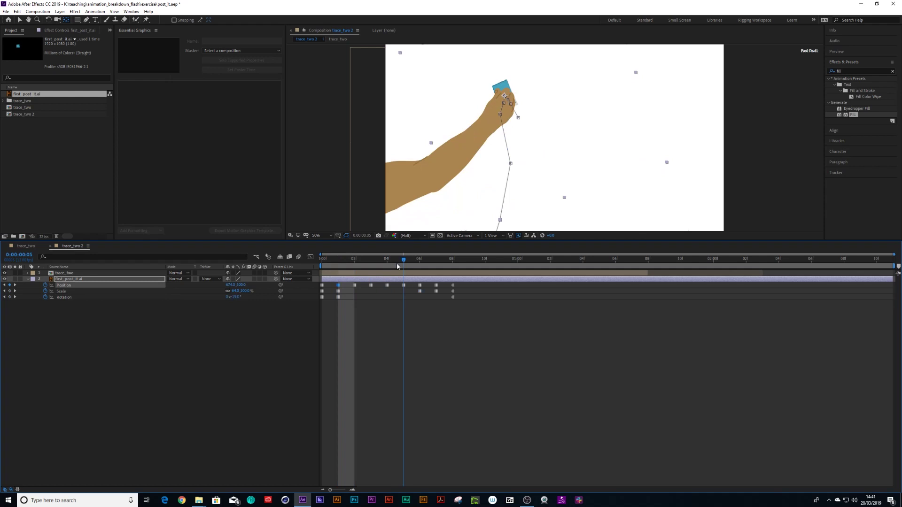
left_click_drag(237, 298, 252, 302)
Step: Select all Position keyframes of first_post_it.ai and nudge the whole path slightly down, judging the fit against the hand at 0:00:00:07
left_click_drag(399, 262, 437, 294)
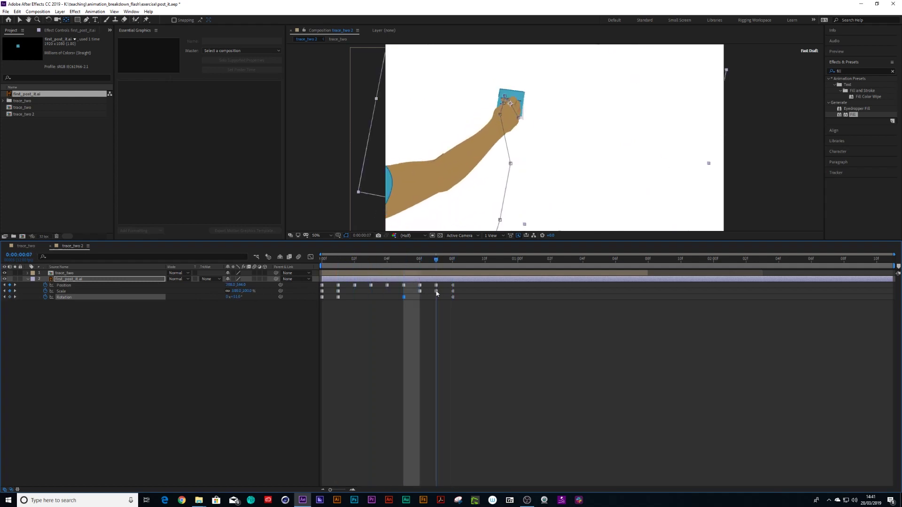
left_click(66, 286)
key("shift+Down")
key("shift+Down")
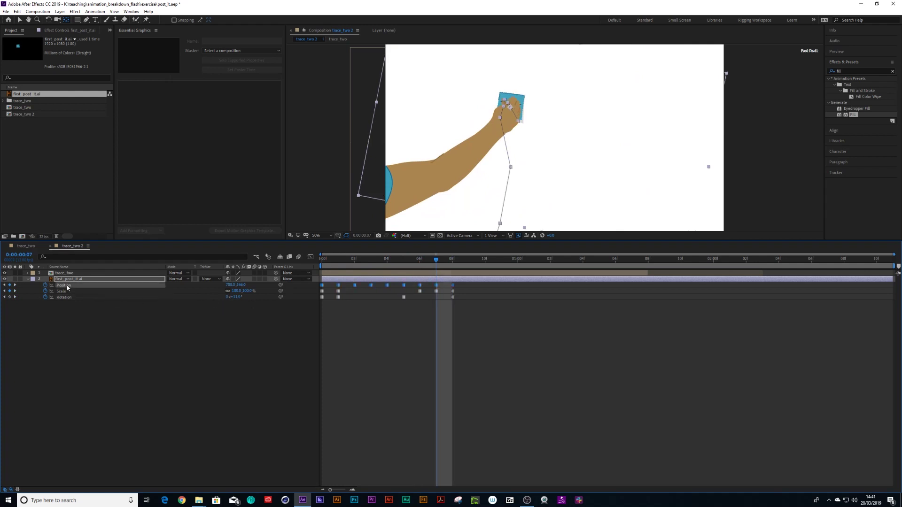
key("shift+Up")
key("shift+Up")
key("Down")
key("Down")
key("Down")
key("Down")
key("Down")
key("Down")
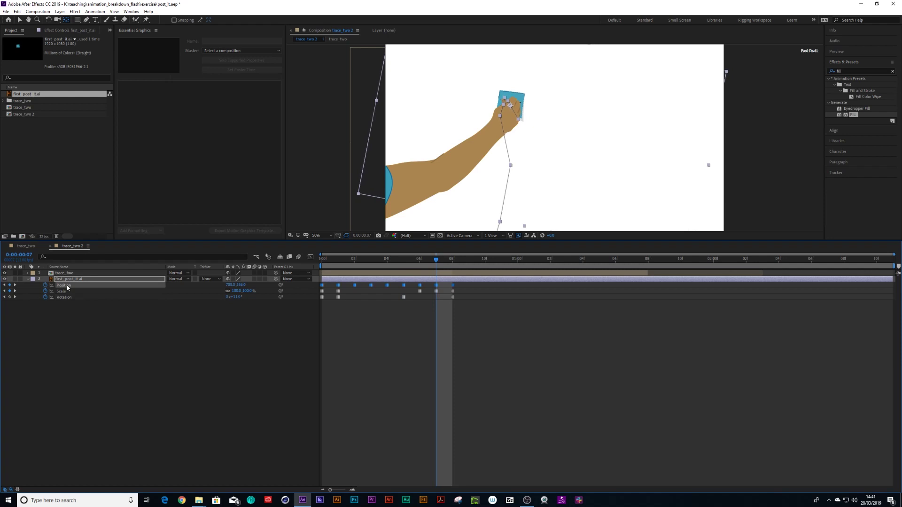
left_click(445, 287)
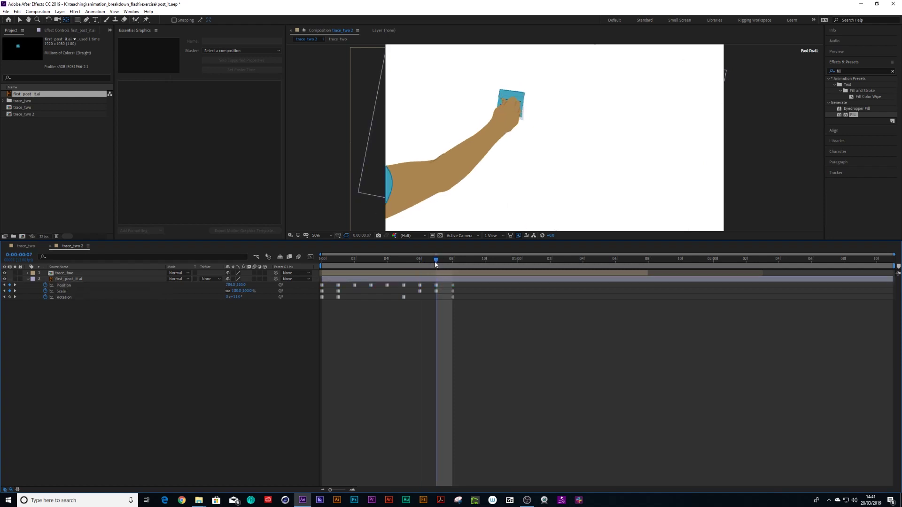
Step: Select only the post-it's Position keyframe at 0:00:00:07, nudge it slightly down and preview the animation
left_click(436, 286)
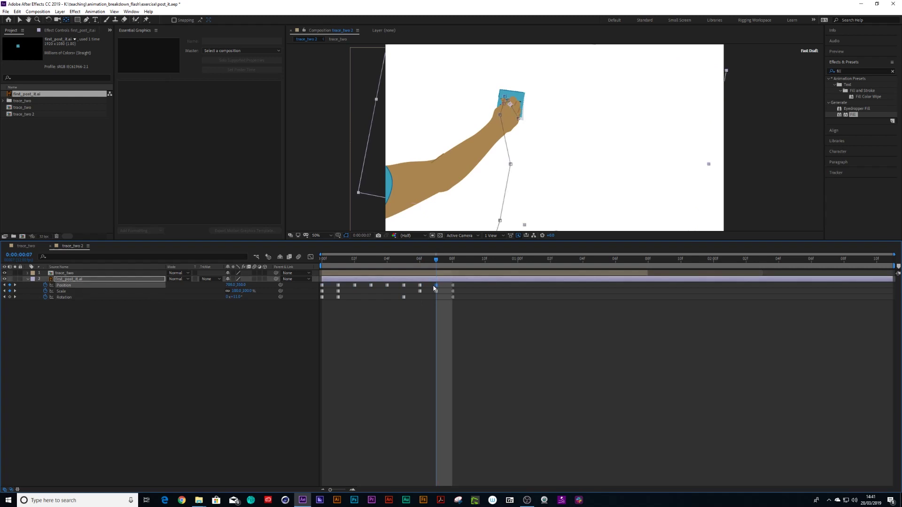
key("Down")
key("Down")
key("Down")
key("Down")
key("Down")
key("Down")
key("Down")
key("Down")
key("Down")
key("Down")
key("space")
key("space")
key("space")
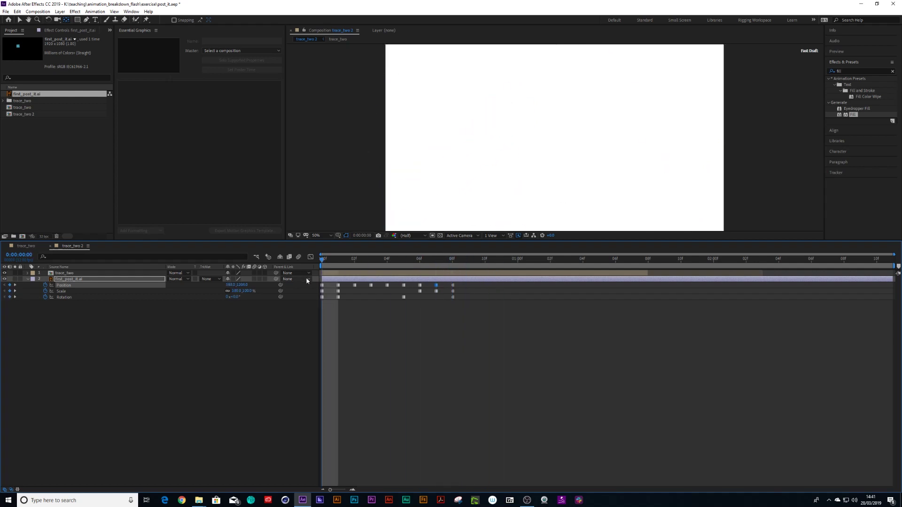
Step: Shift the post-it at 0:00:00:07 farther right and down, below the fingers, and review the motion from the start through 0:00:00:09
left_click_drag(416, 260, 441, 274)
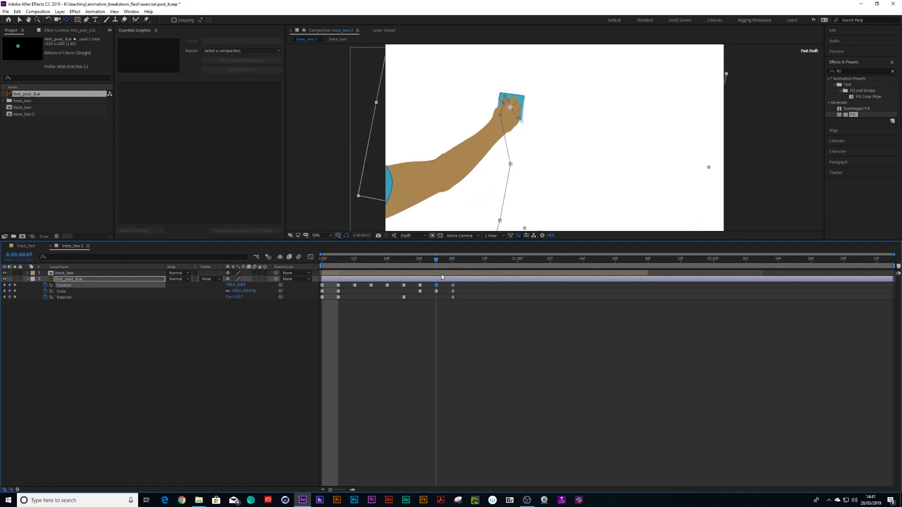
key("shift+Right")
key("shift+Right")
key("shift+Down")
key("shift+Down")
key("shift+Down")
key("shift+Down")
key("shift+Down")
key("shift+Down")
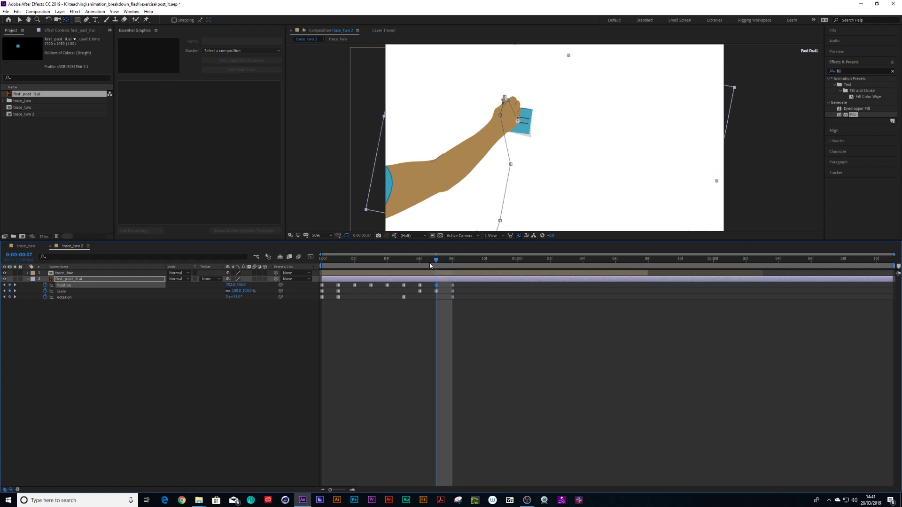
key("space")
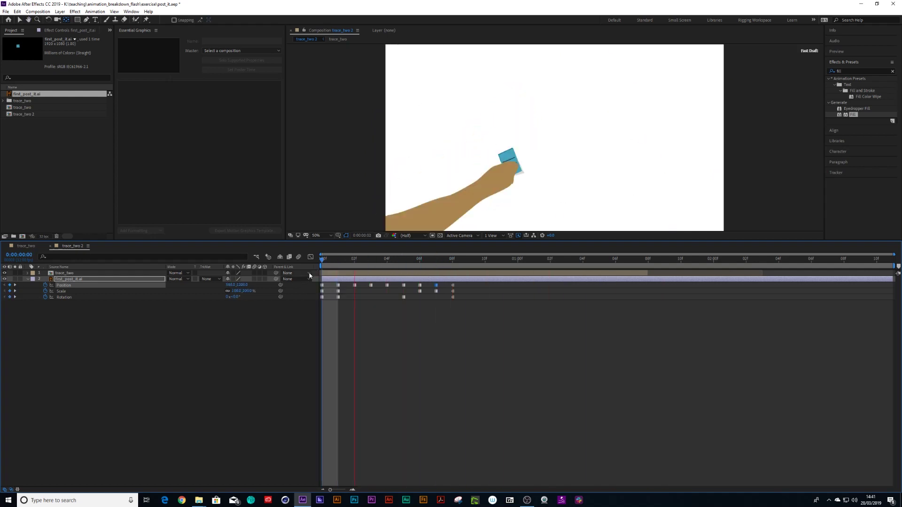
left_click(436, 259)
left_click_drag(444, 266, 321, 264)
key("space")
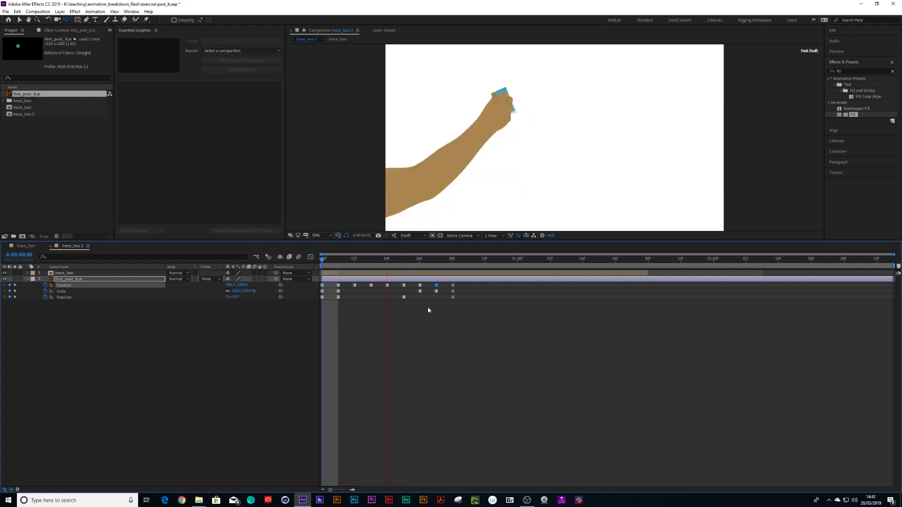
left_click(473, 263)
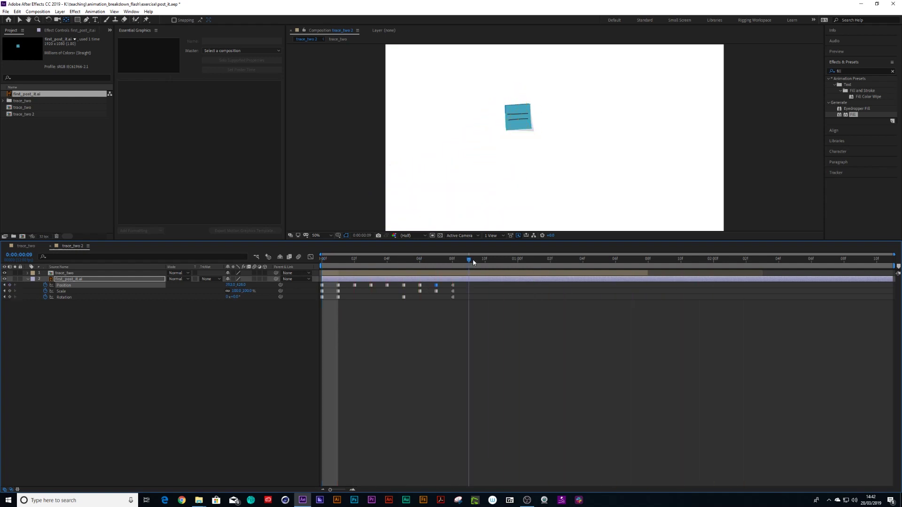